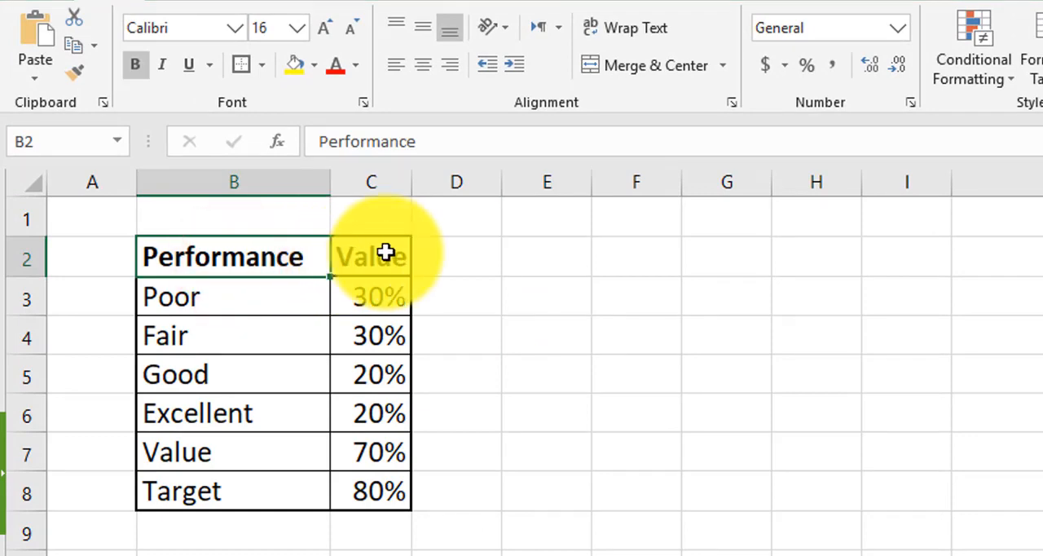
Examine the performance table's rating levels, Value and Target rows together with their percentages
click(397, 254)
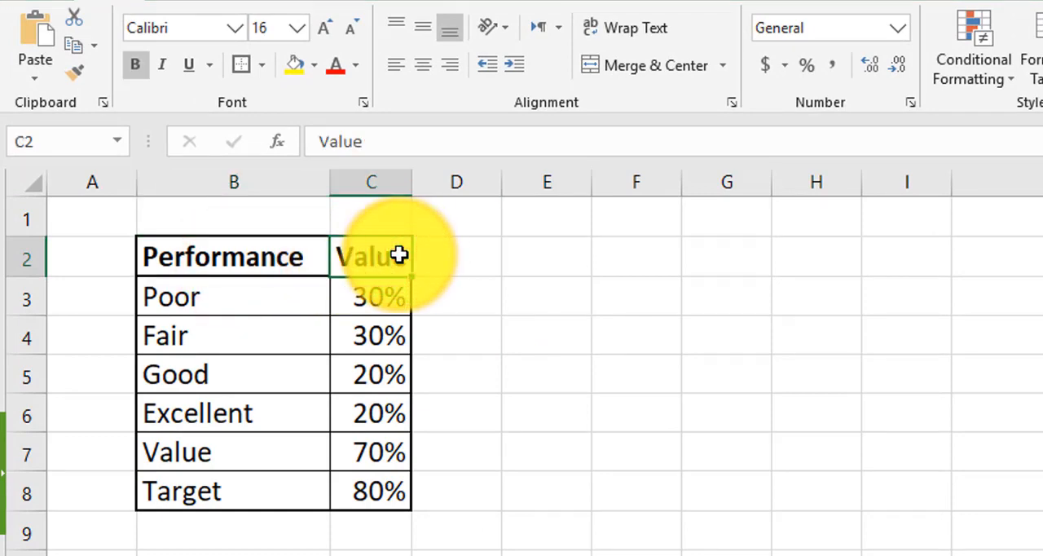
click(259, 289)
click(243, 463)
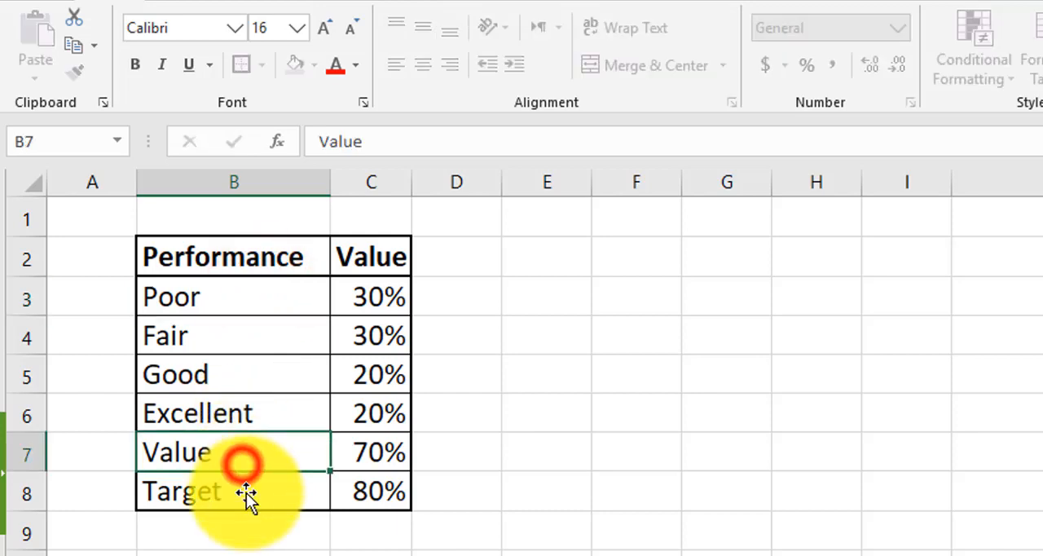
drag(246, 492, 263, 274)
click(263, 280)
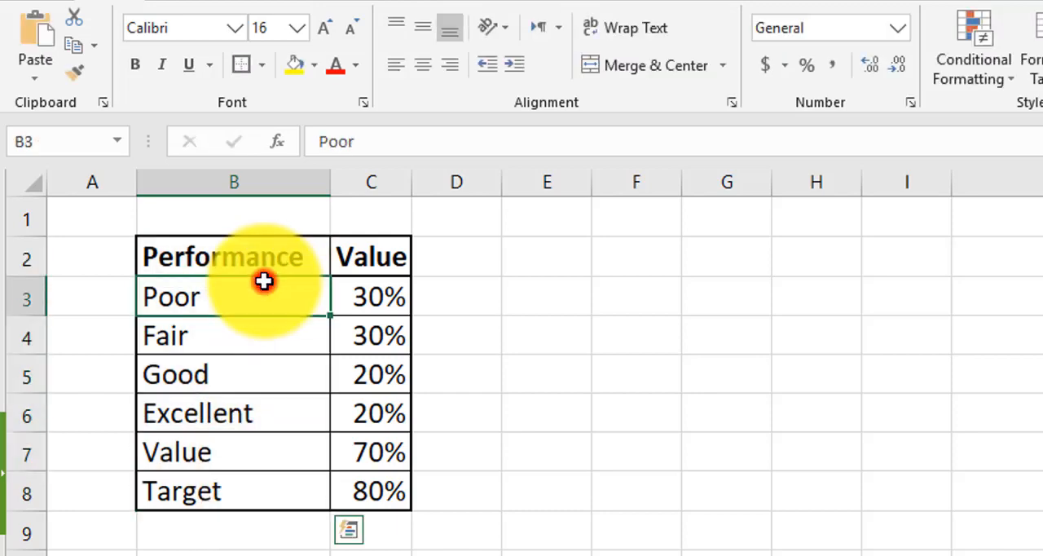
click(393, 305)
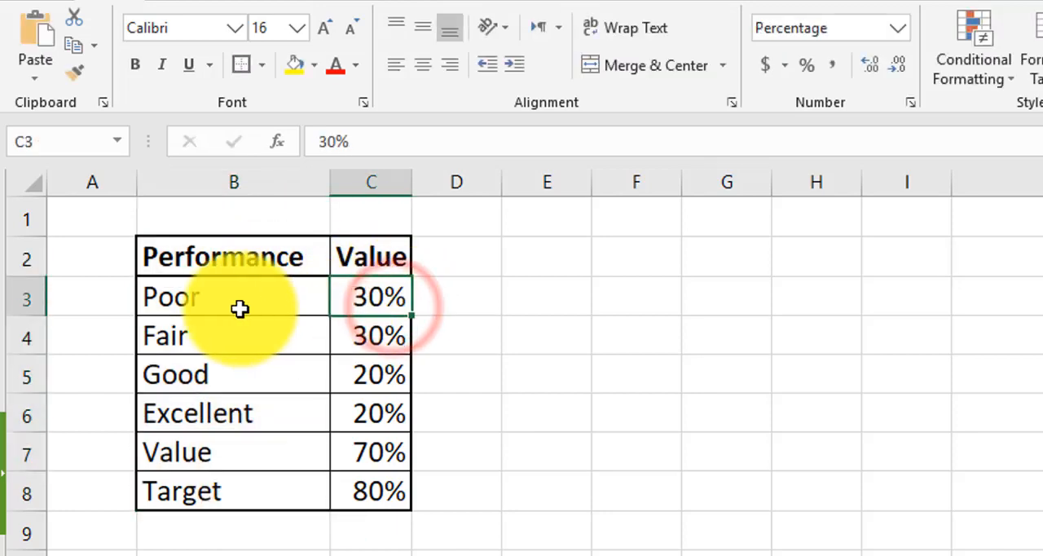
click(237, 308)
click(375, 295)
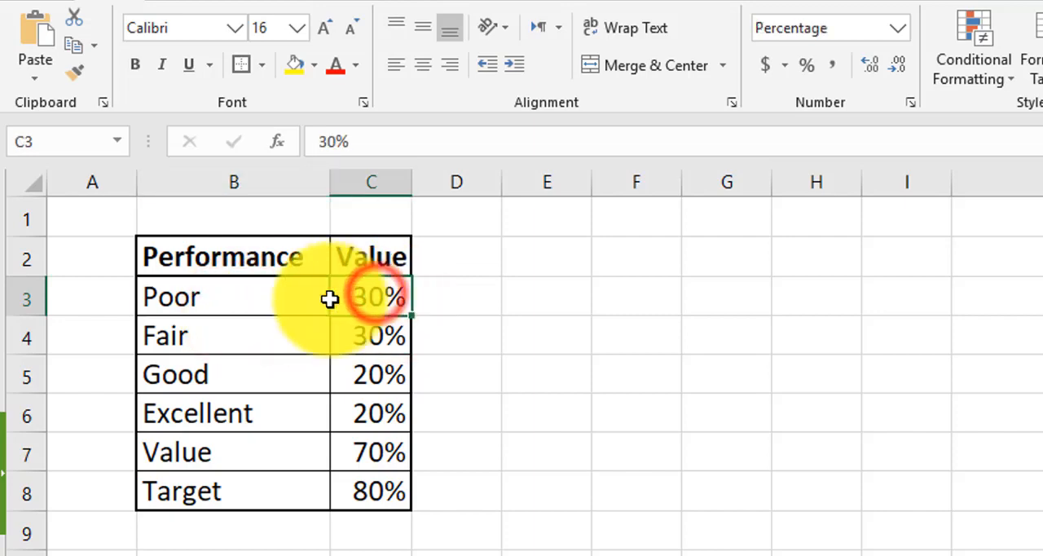
click(266, 302)
click(362, 338)
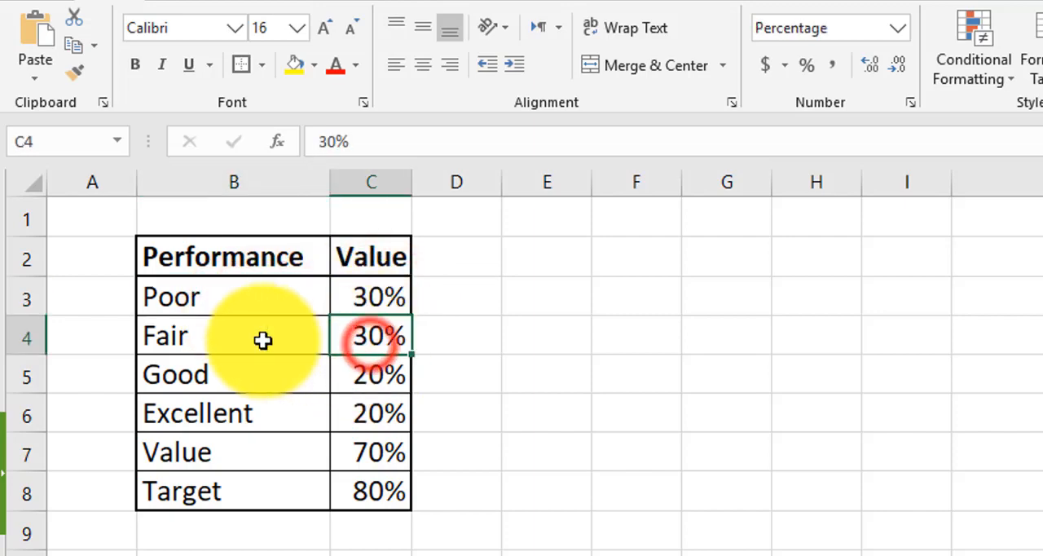
click(263, 338)
click(369, 377)
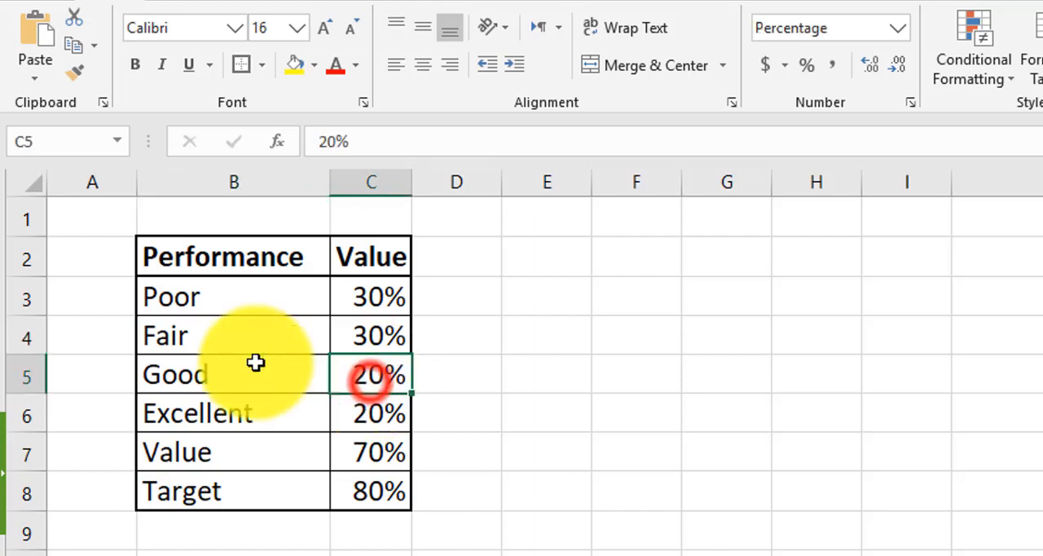
click(237, 365)
click(371, 414)
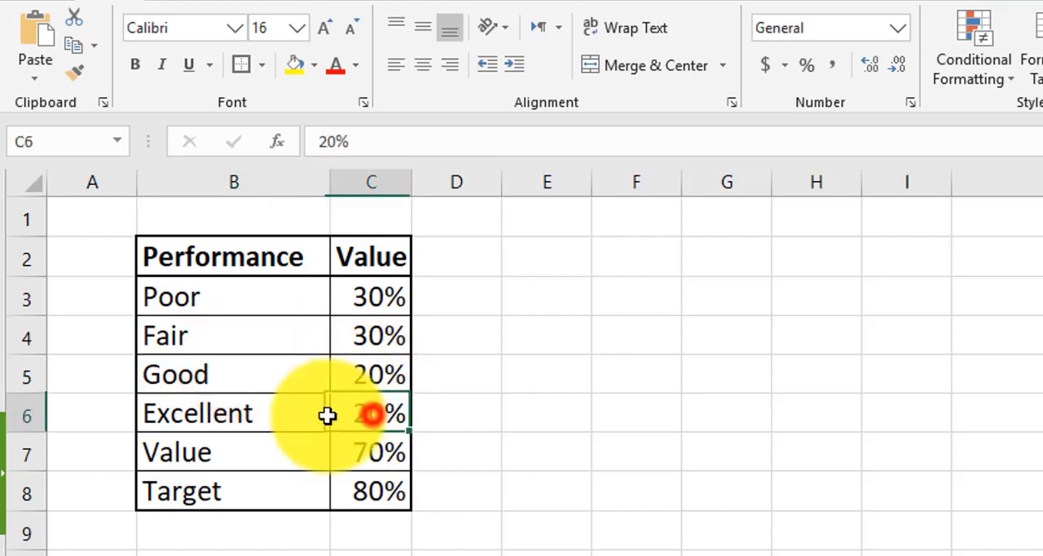
click(273, 421)
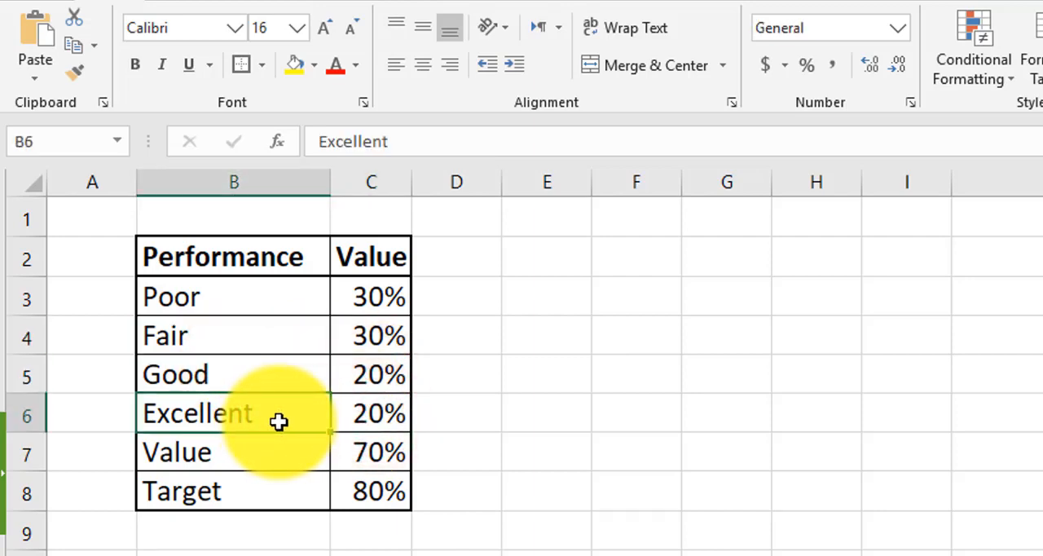
click(234, 457)
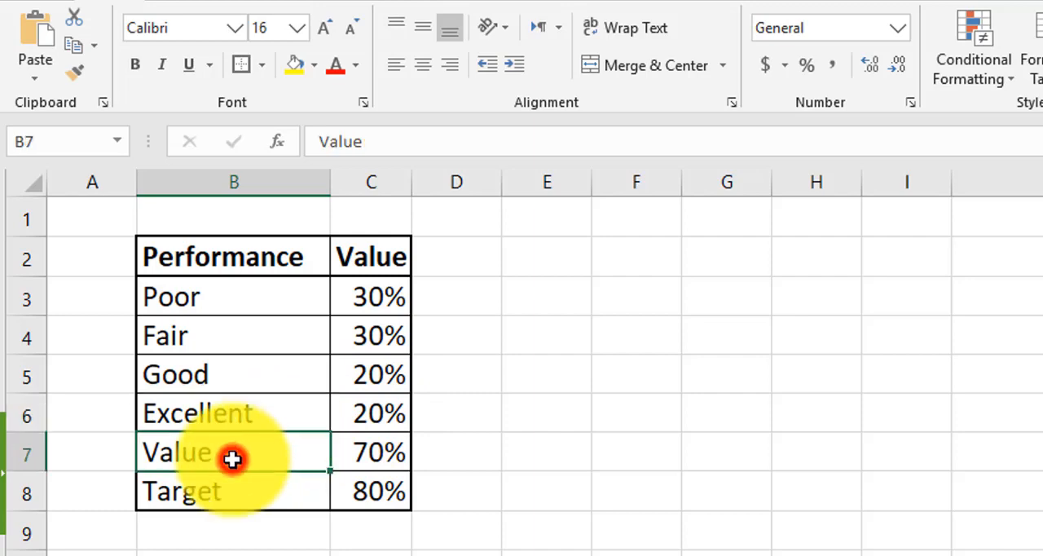
click(366, 455)
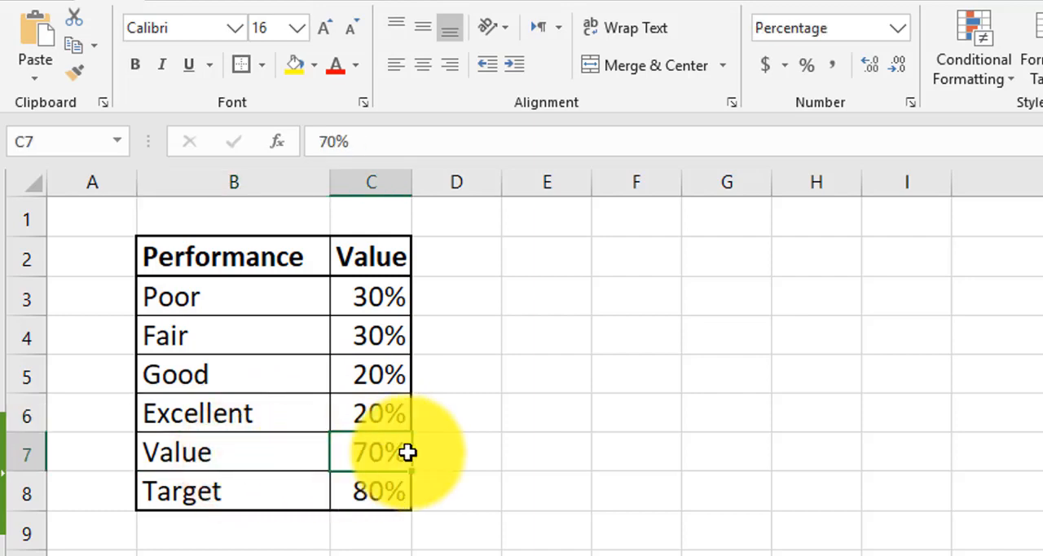
click(274, 490)
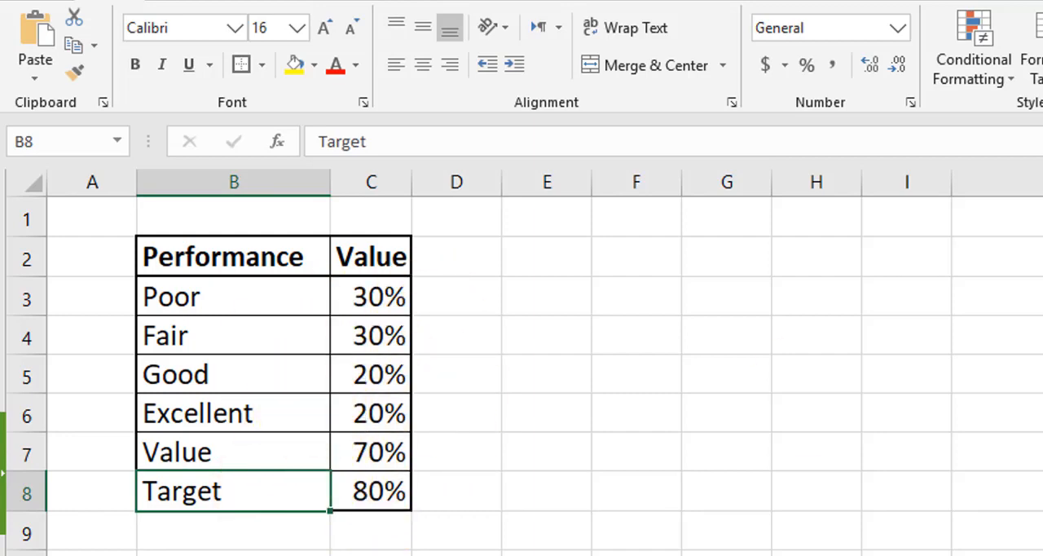
Insert a 2-D stacked column chart from the full performance table, B2:C8
drag(210, 261, 359, 495)
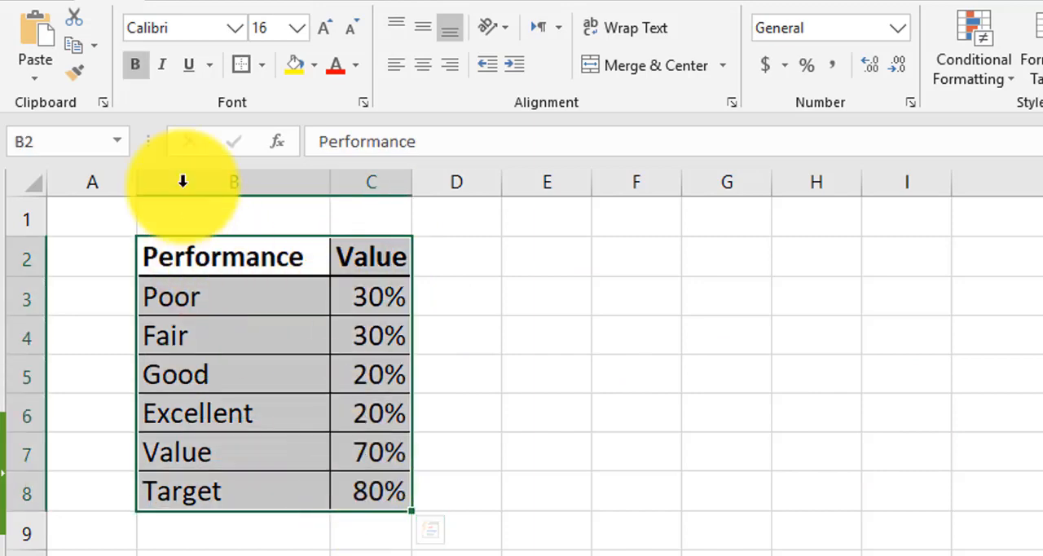
click(156, 1)
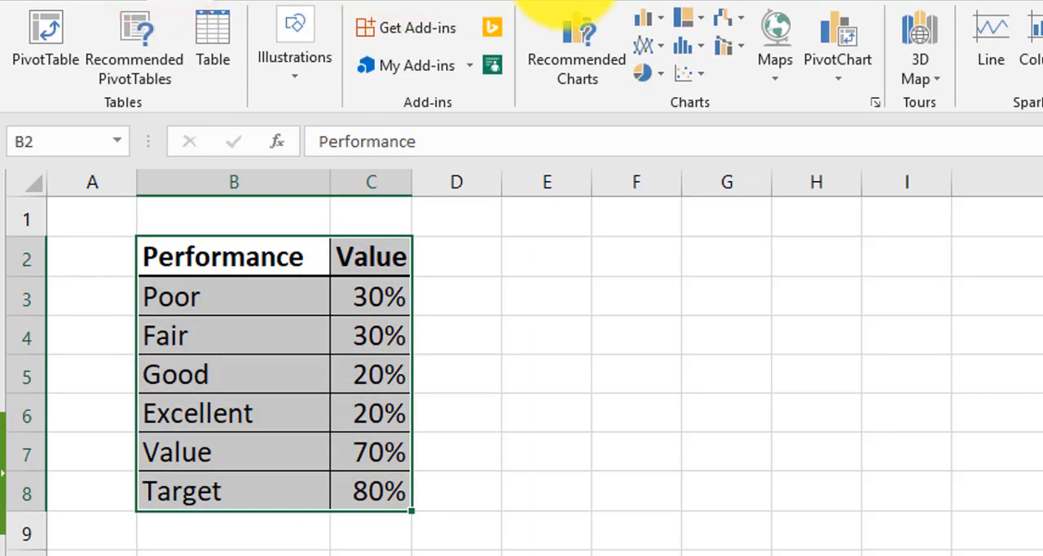
click(665, 21)
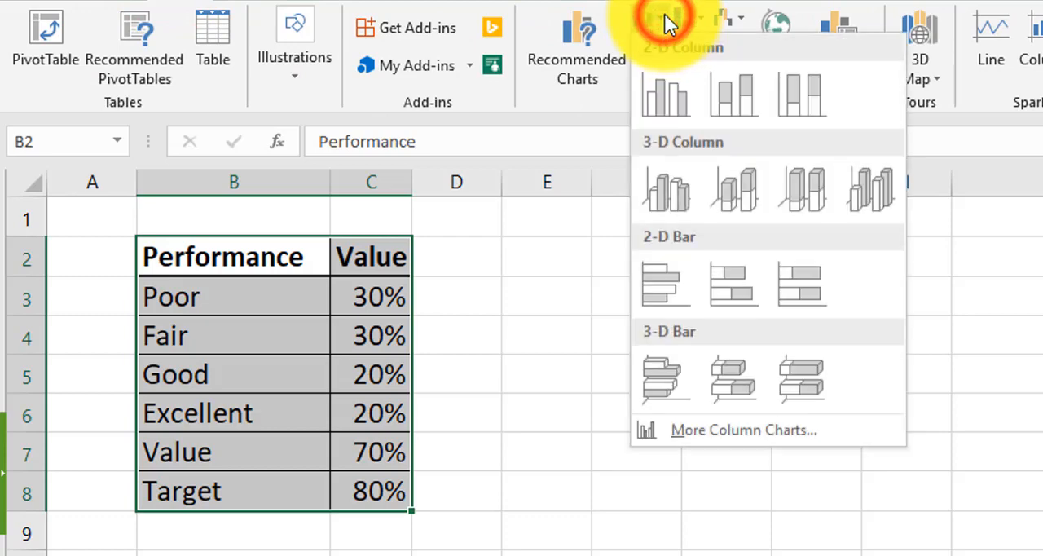
click(720, 81)
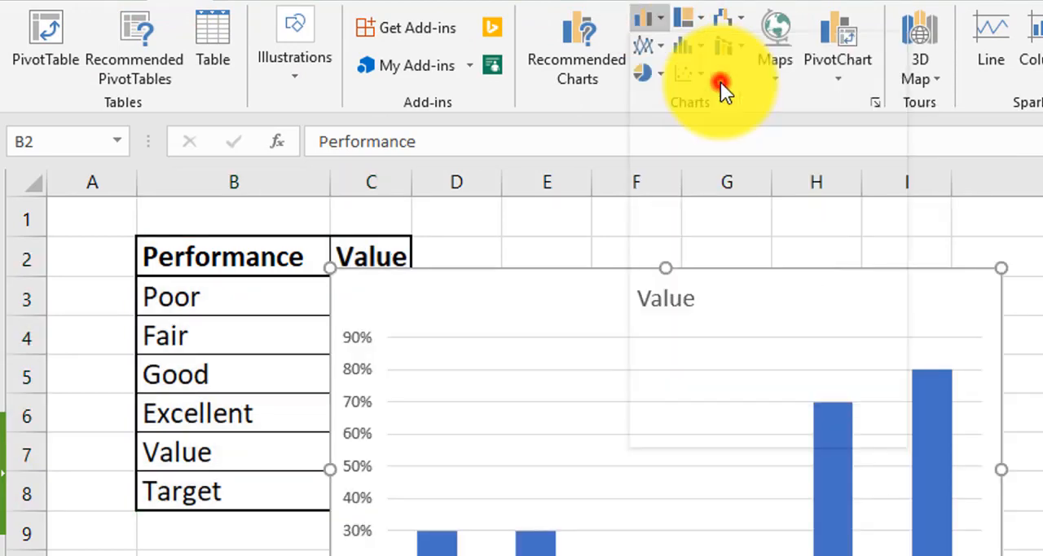
Move the new chart off the data so it sits beside the performance table
click(726, 282)
drag(727, 284, 885, 271)
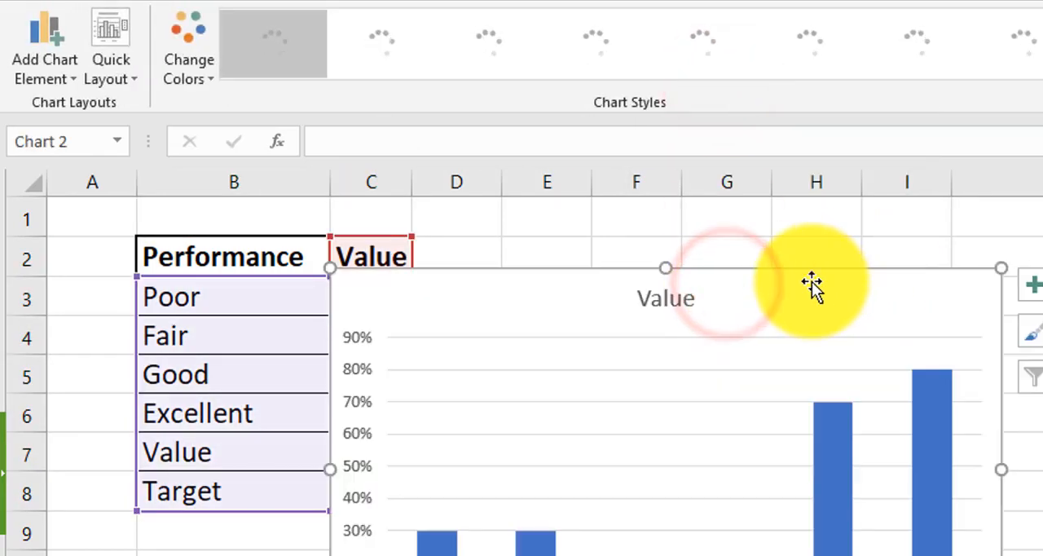
drag(810, 282, 892, 271)
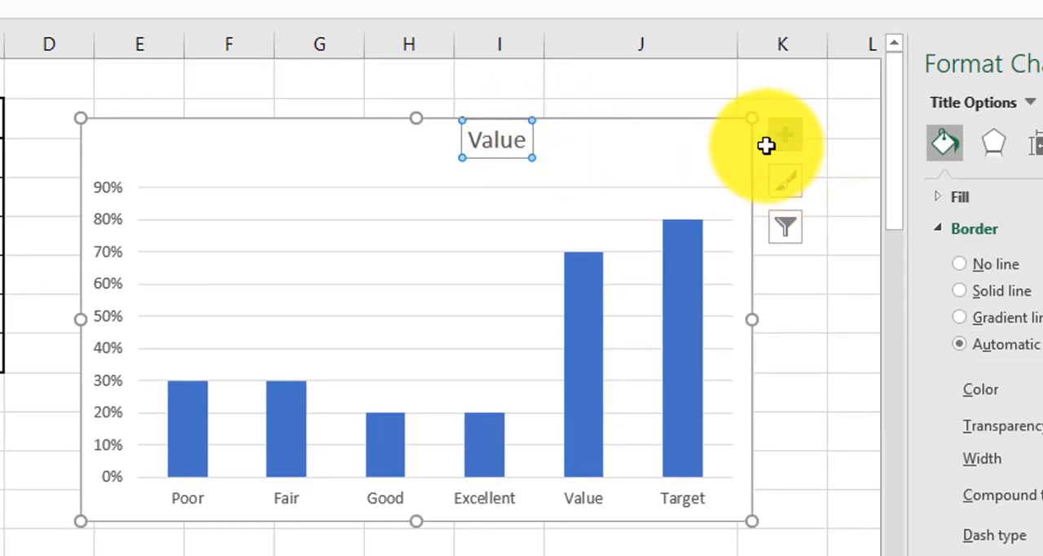
drag(656, 136, 689, 140)
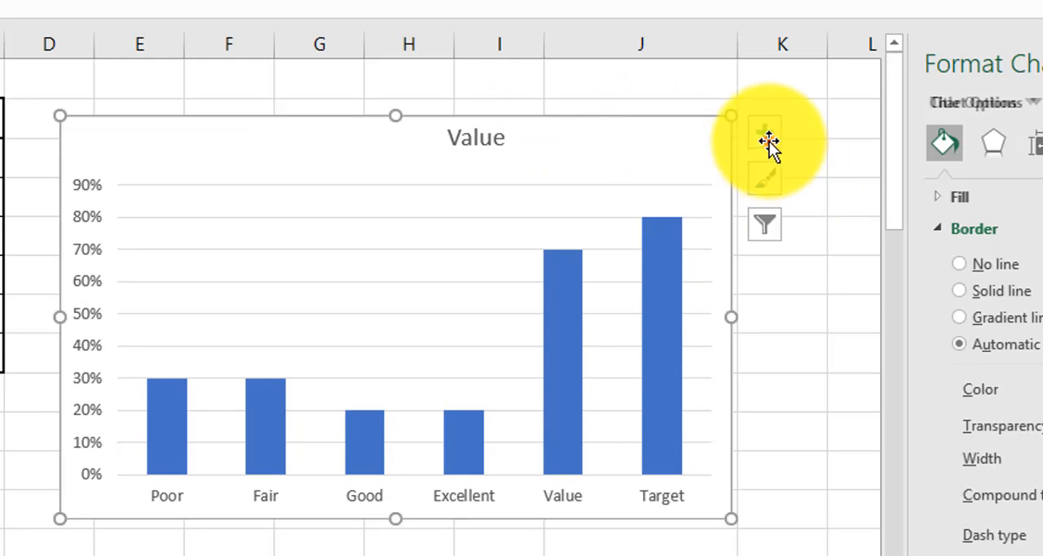
Remove the chart title and the gridlines from the column chart
click(771, 140)
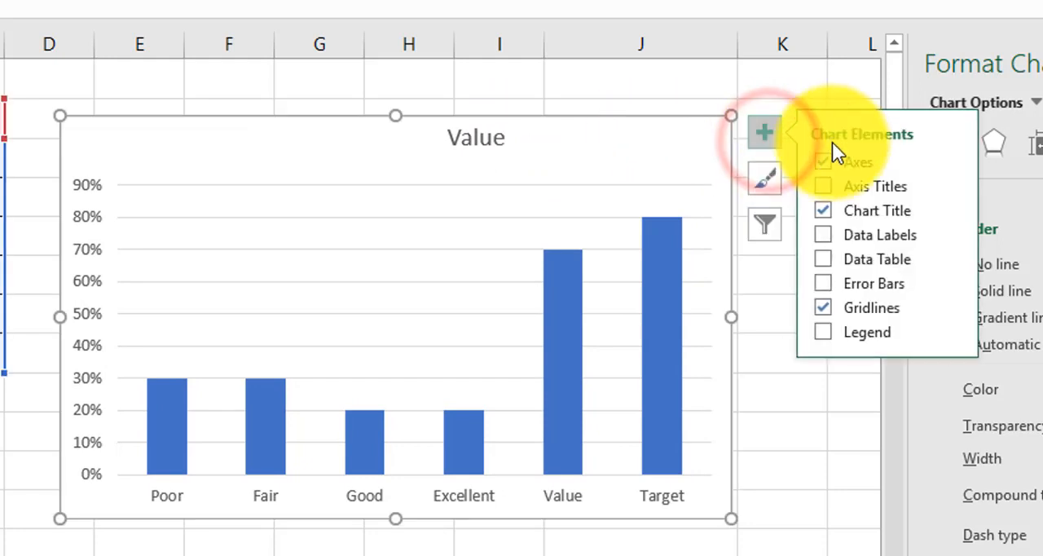
click(822, 210)
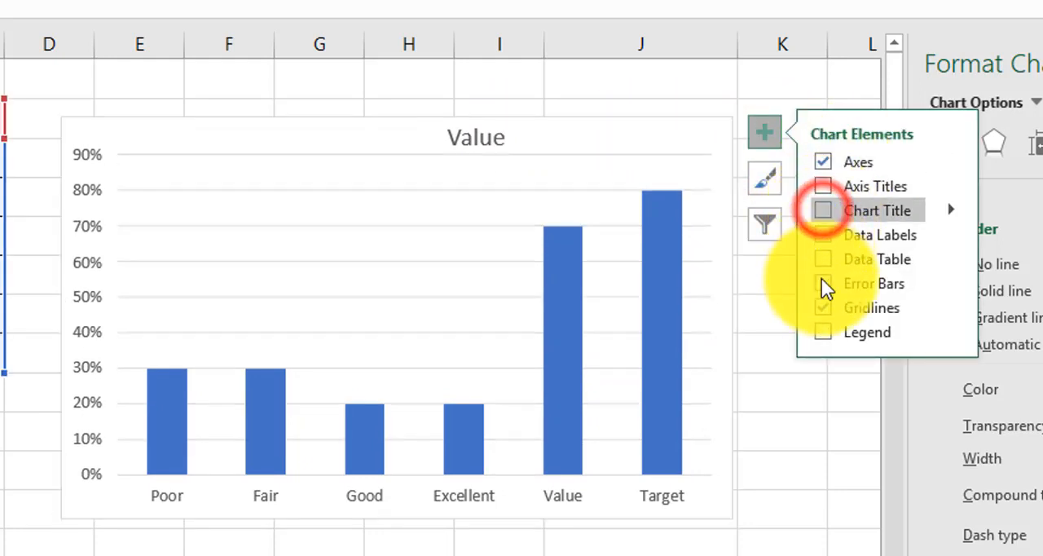
click(826, 307)
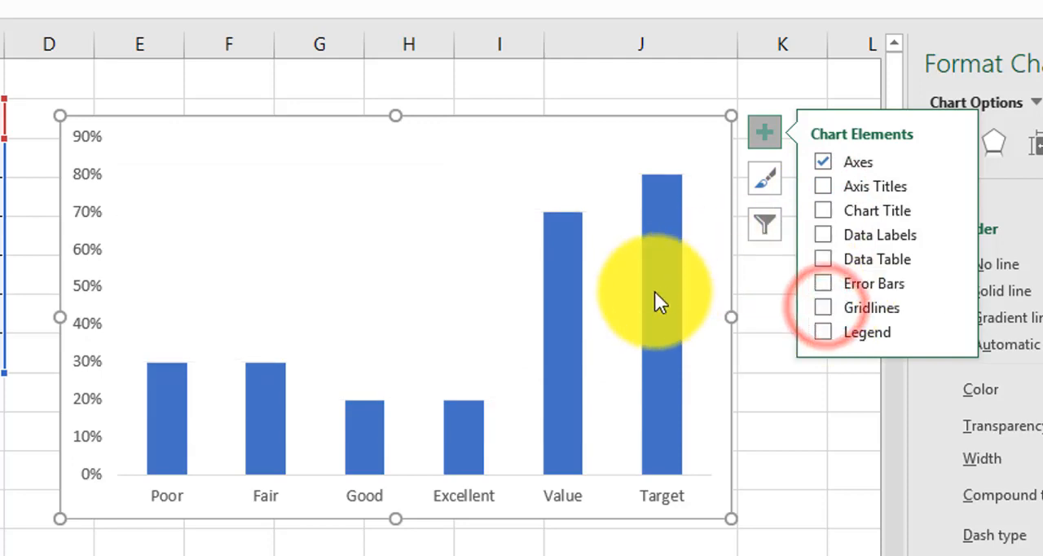
Swap the chart's rows and columns so each performance category becomes its own series in a single stacked column
click(596, 135)
click(619, 123)
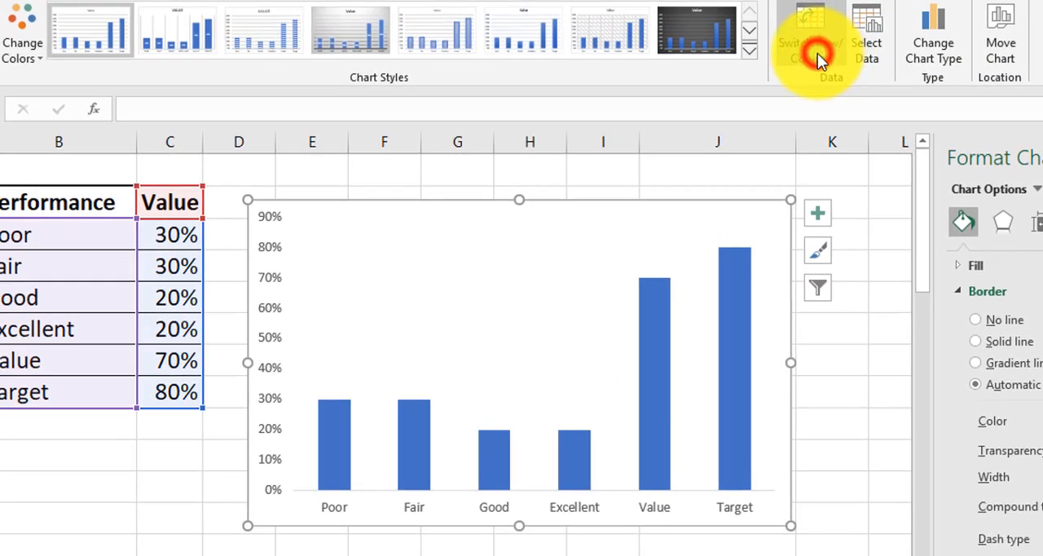
click(817, 53)
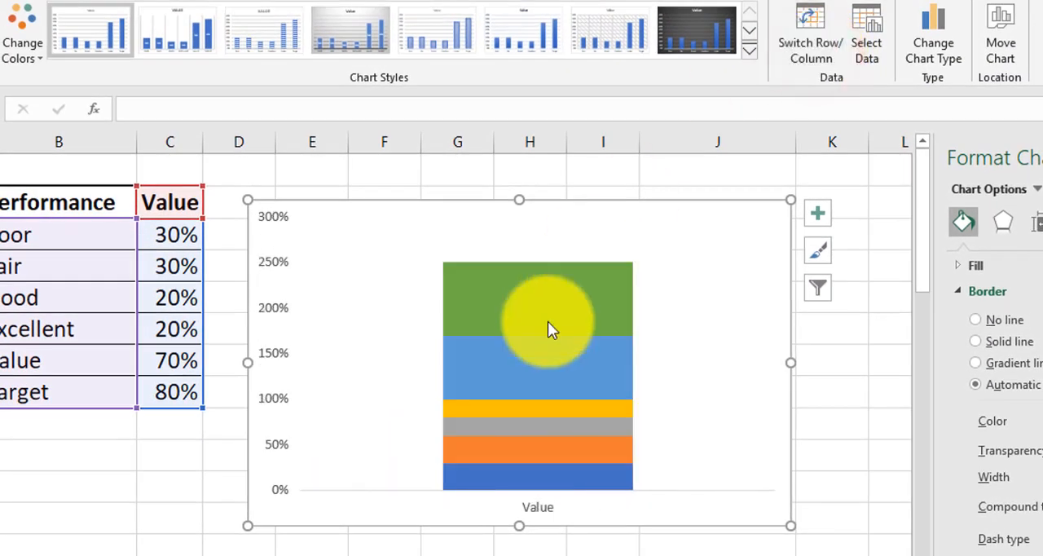
Change the chart to a Combo type and set the Poor series to Stacked Column
mouse_move(633, 380)
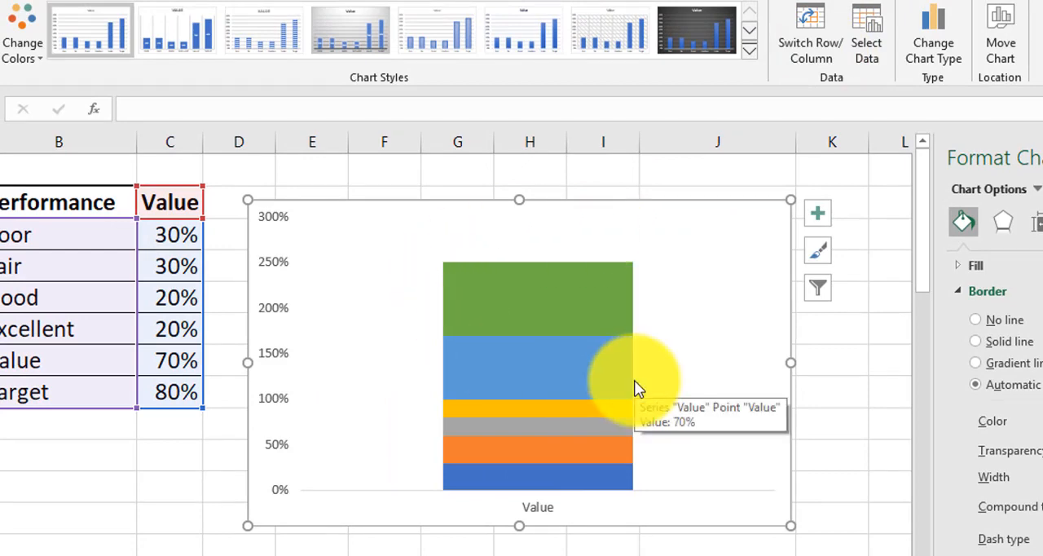
click(634, 380)
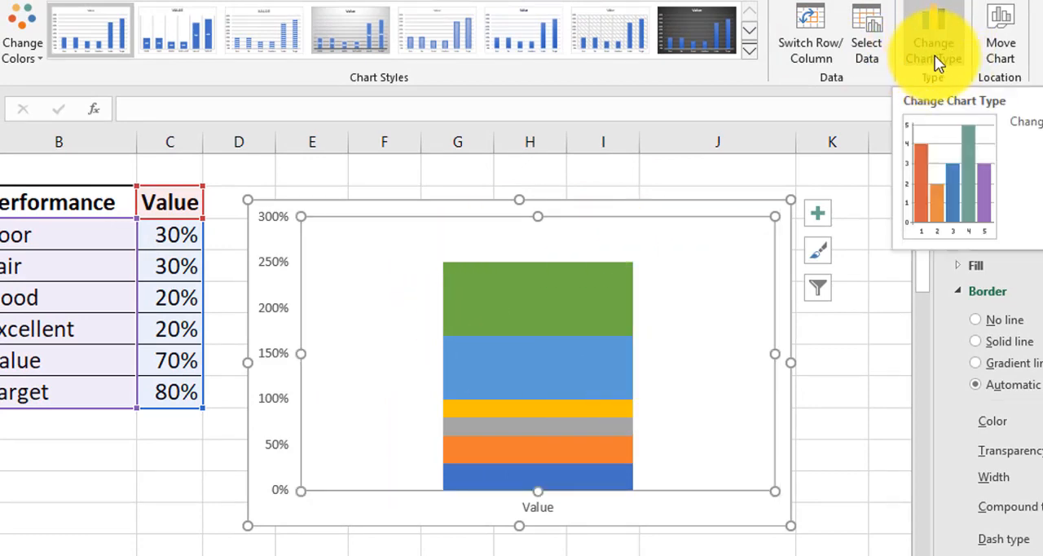
click(936, 48)
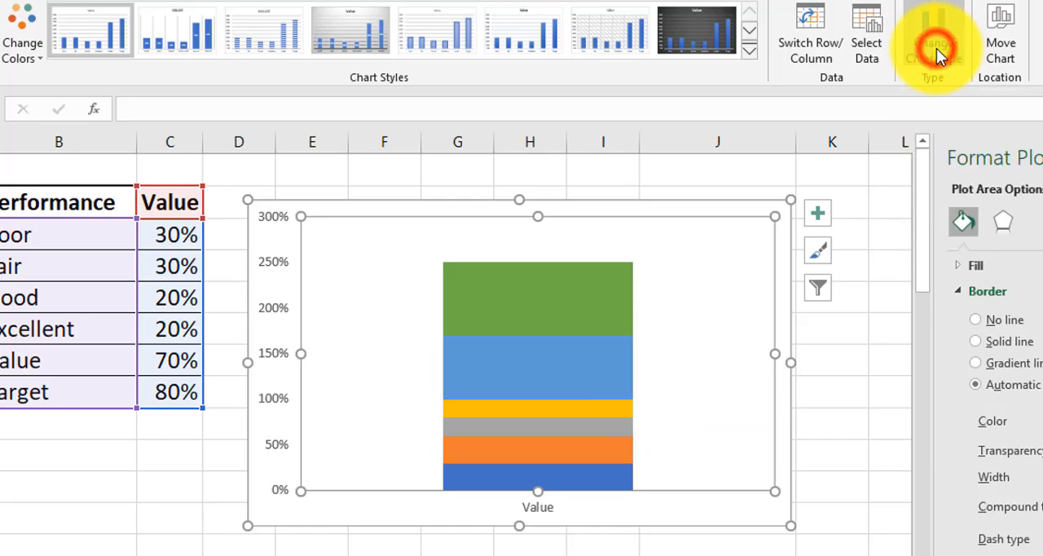
click(284, 500)
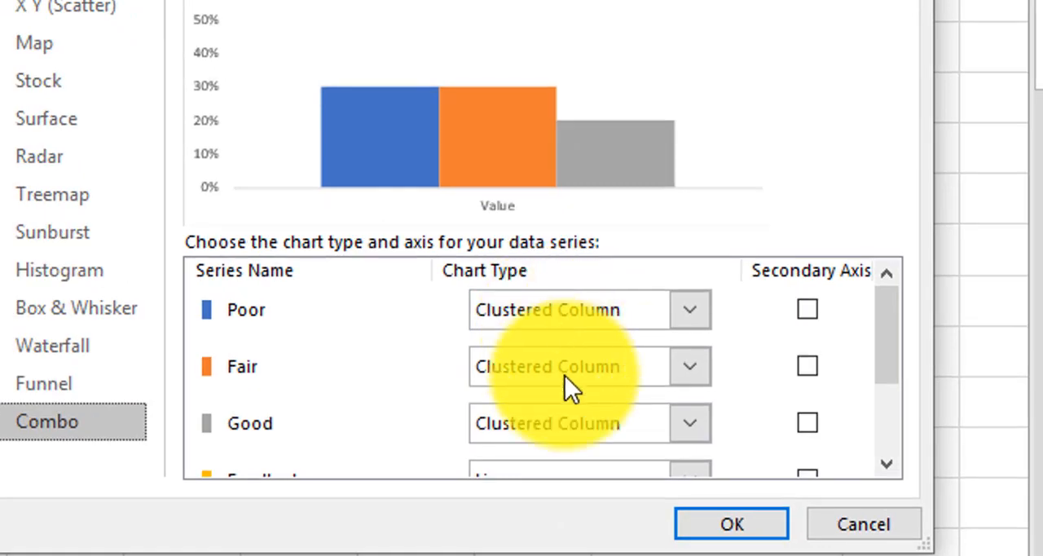
scroll(593, 432, down, 3)
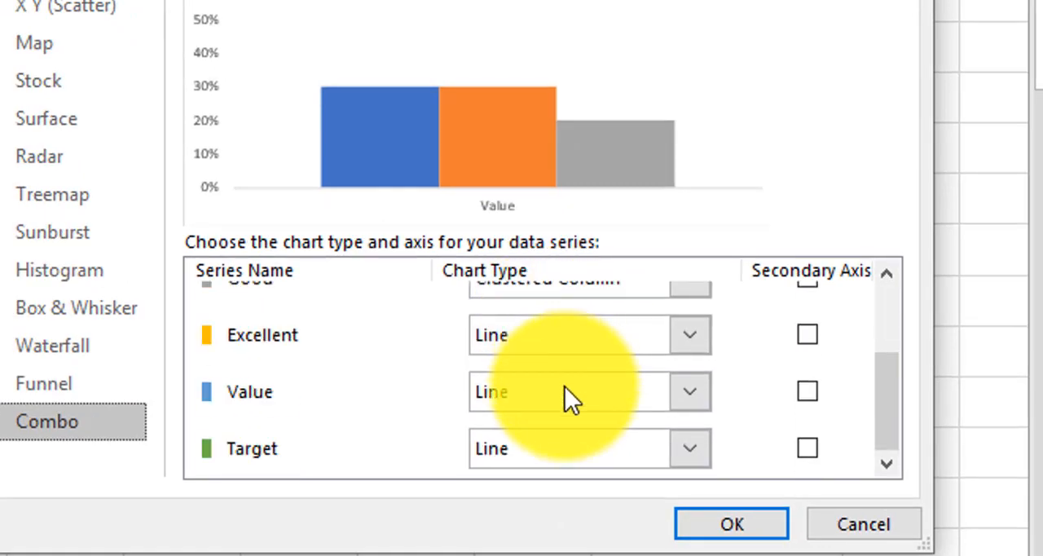
scroll(594, 407, up, 3)
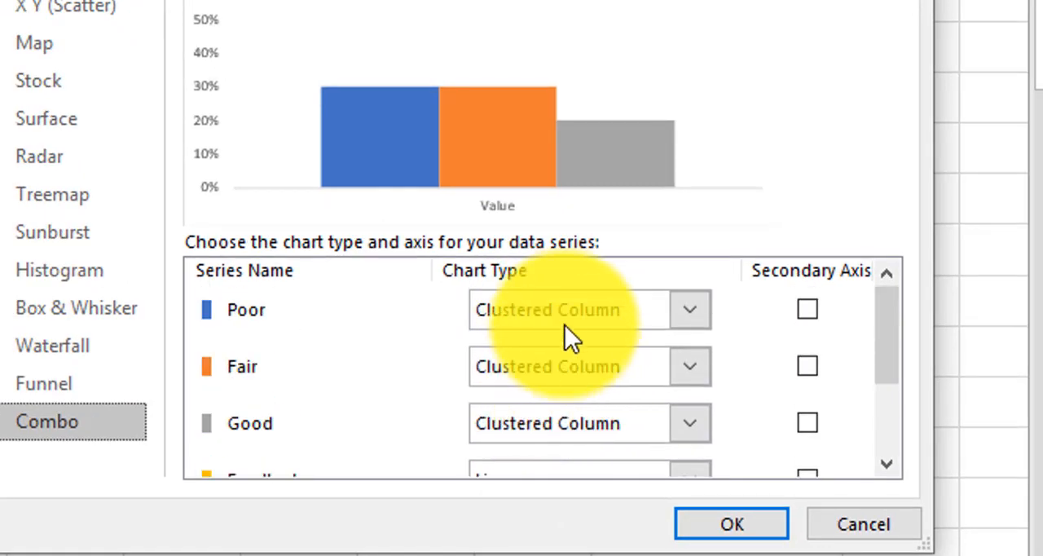
click(634, 312)
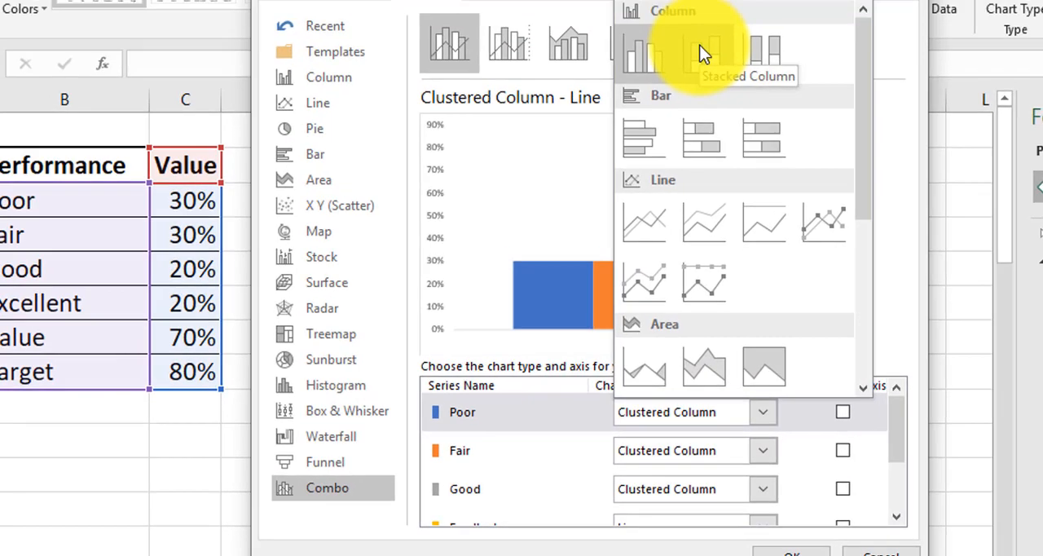
click(700, 49)
Set the Excellent and Value series to Stacked Column in the custom combination
scroll(703, 448, down, 3)
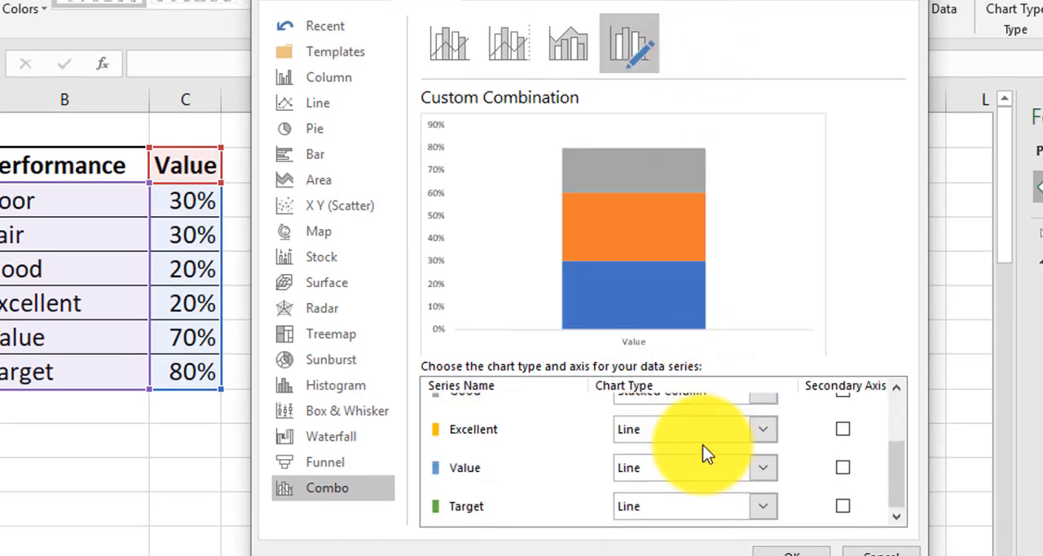
scroll(685, 429, up, 1)
click(671, 477)
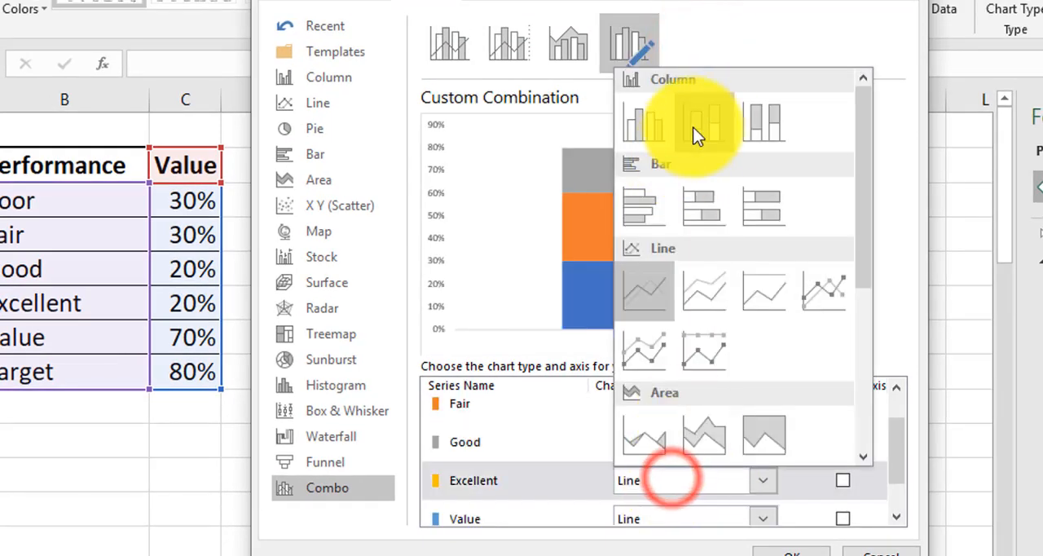
click(705, 125)
scroll(581, 447, down, 1)
click(650, 468)
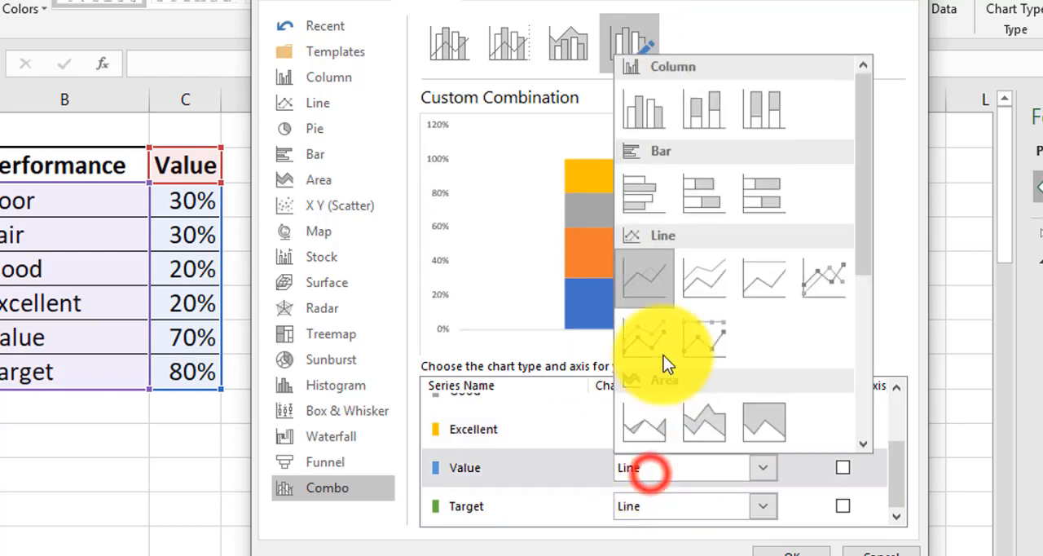
click(710, 134)
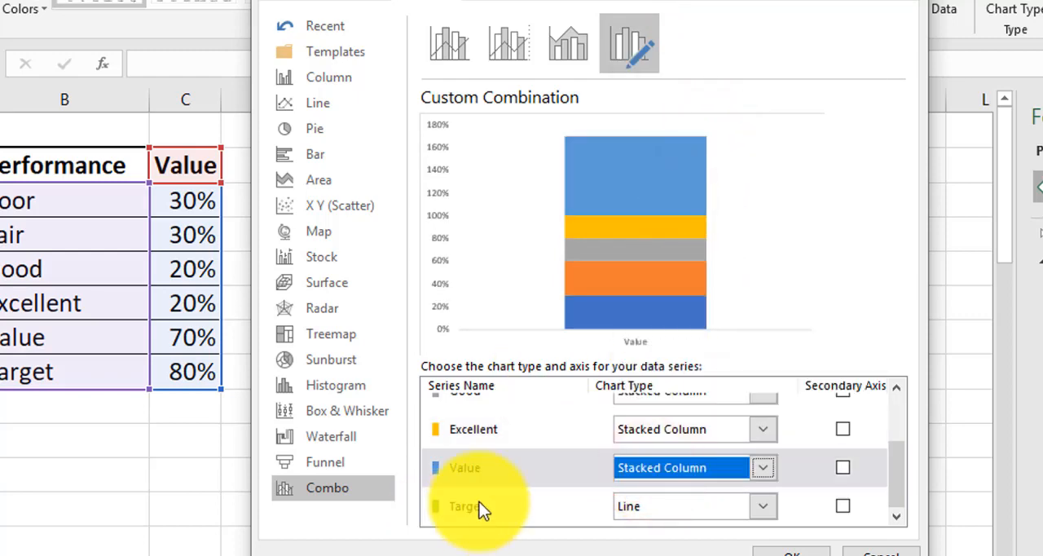
Set the Target series to Stacked Line with Markers on the secondary axis and apply the custom combination
click(664, 505)
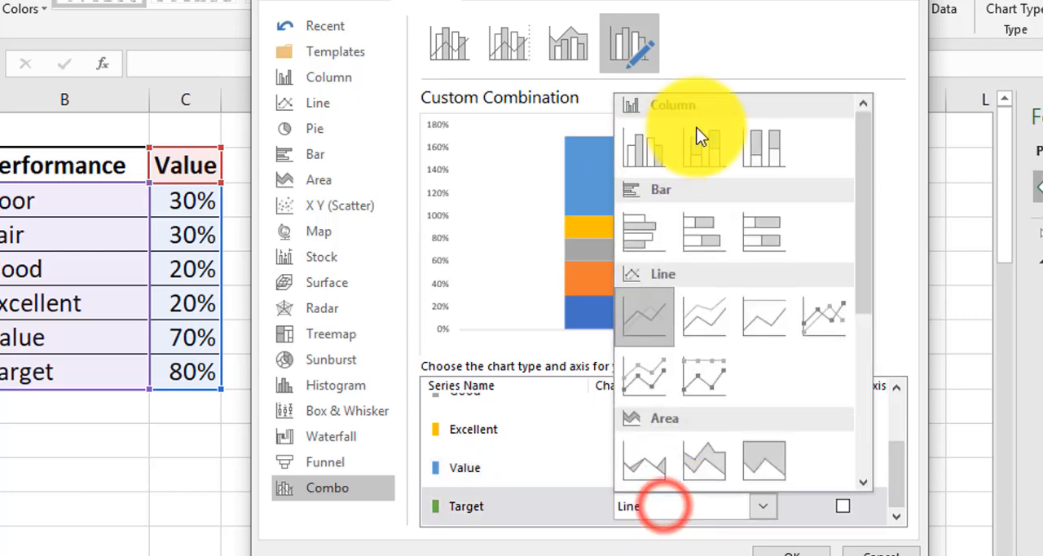
click(647, 373)
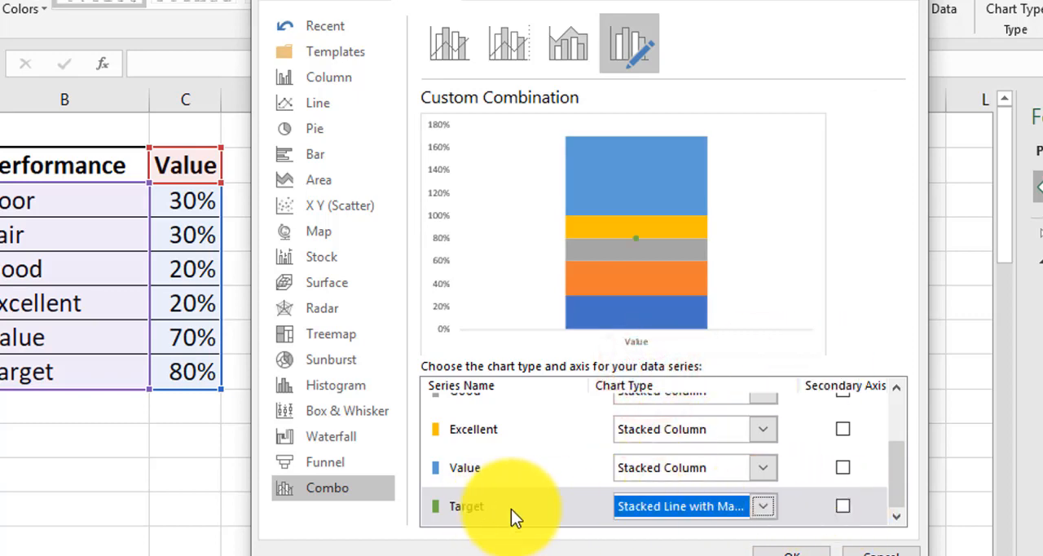
click(843, 506)
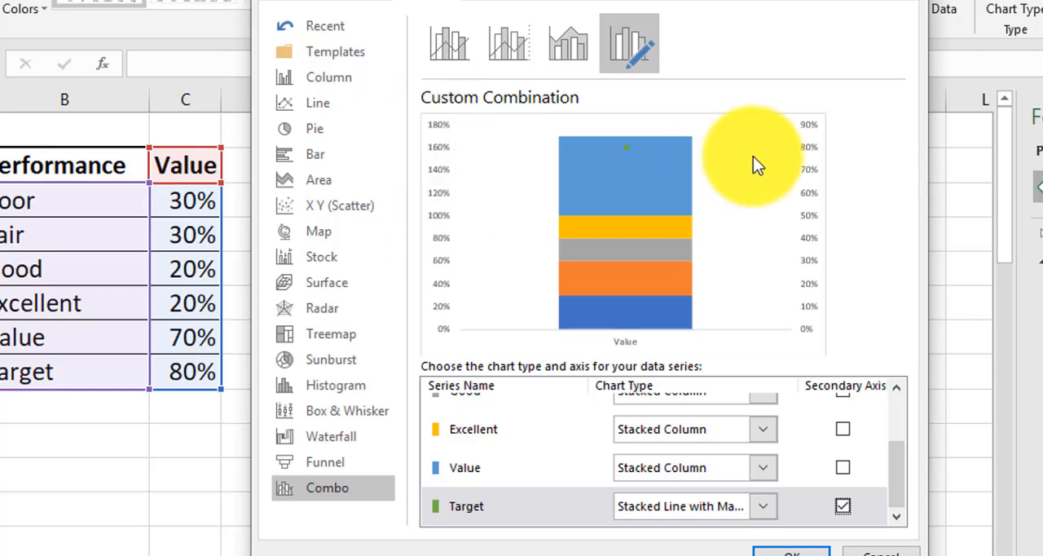
click(804, 550)
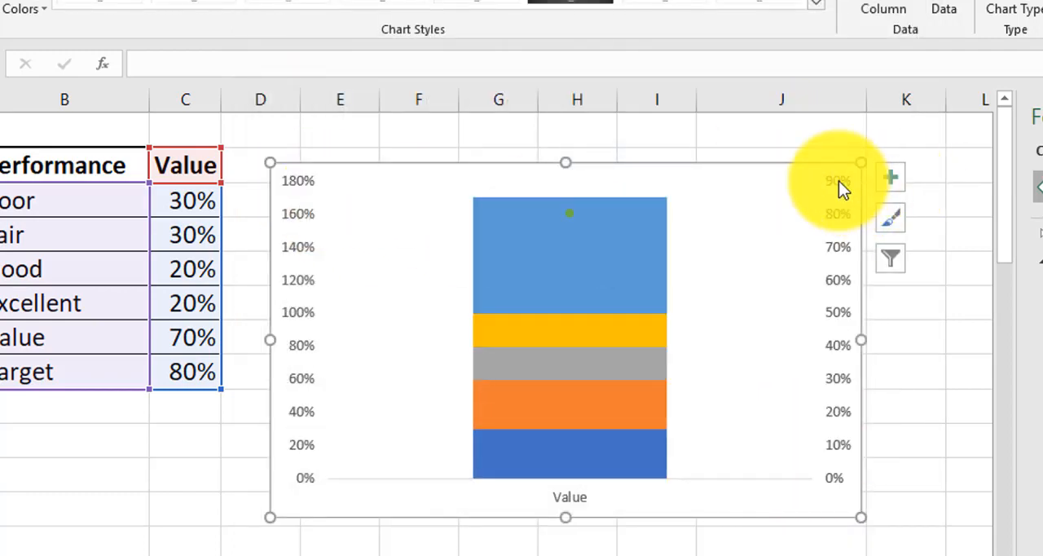
Set the secondary vertical axis maximum bound to 1.0
double_click(840, 184)
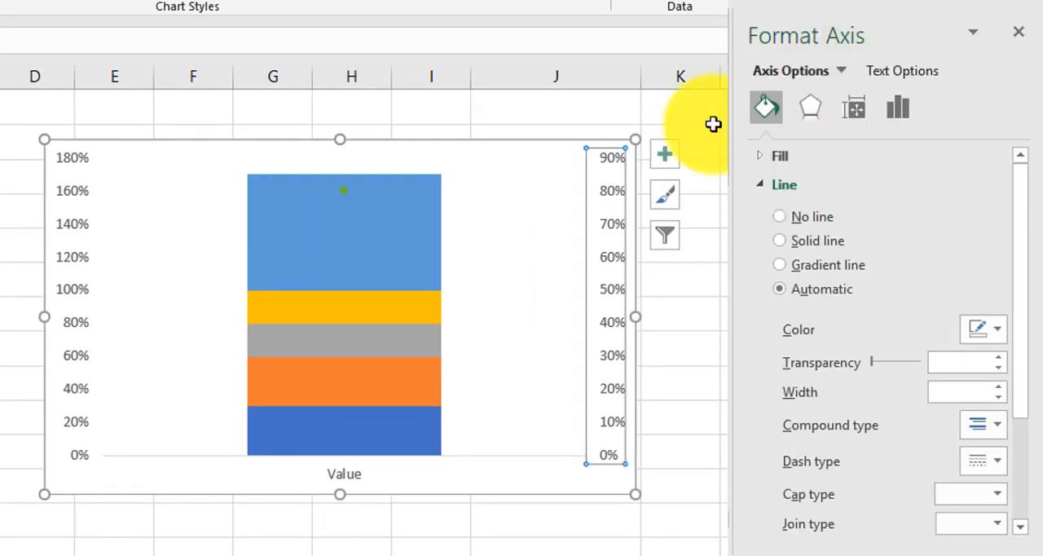
click(894, 110)
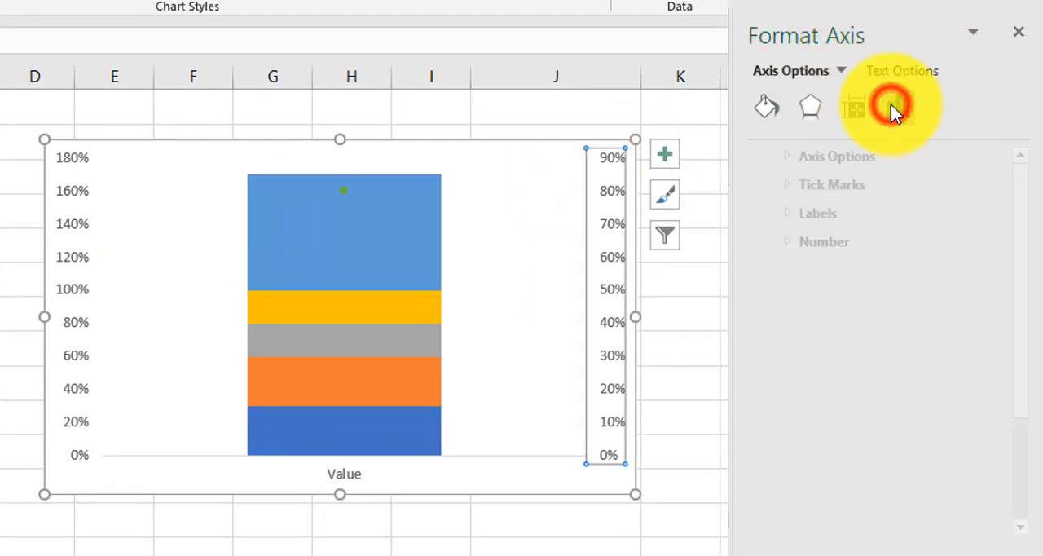
click(813, 155)
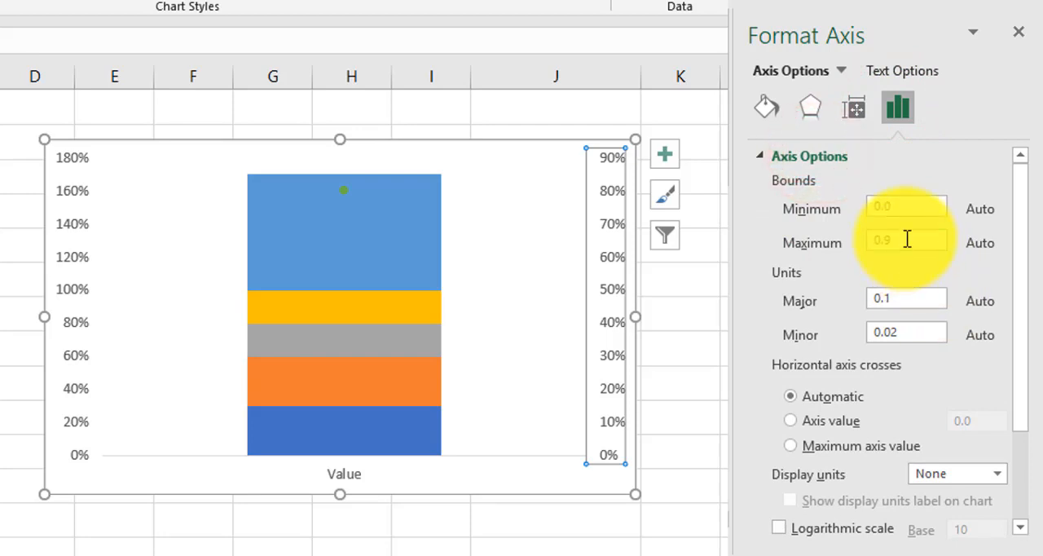
text(1)
key(Return)
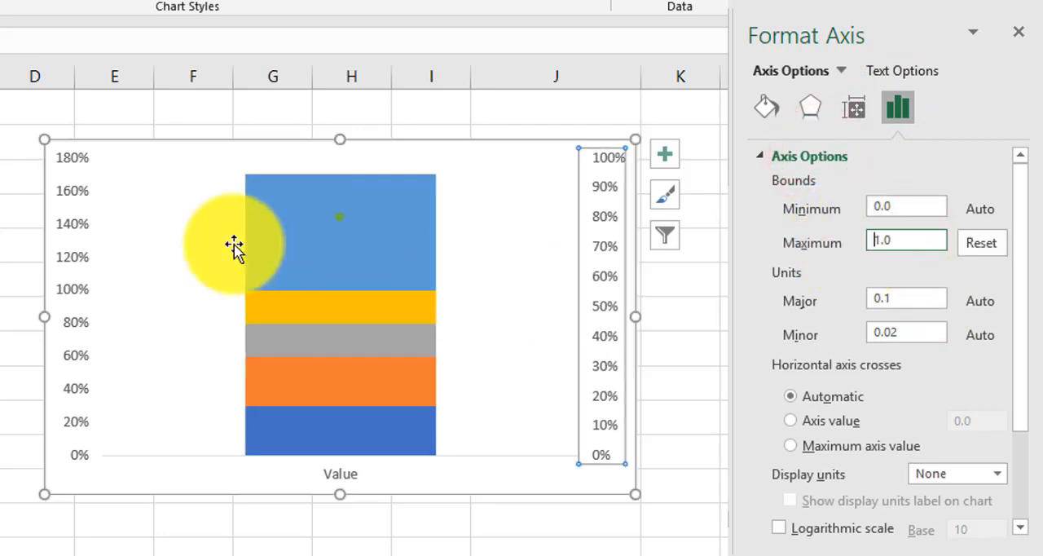
Set the primary vertical axis maximum bound to 1.0
click(83, 162)
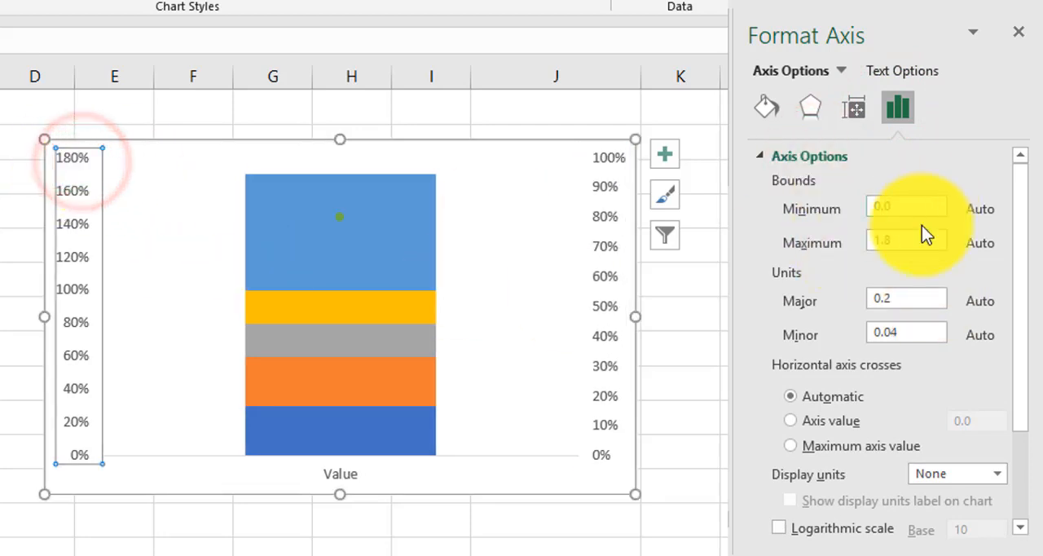
click(904, 239)
text(1)
key(Return)
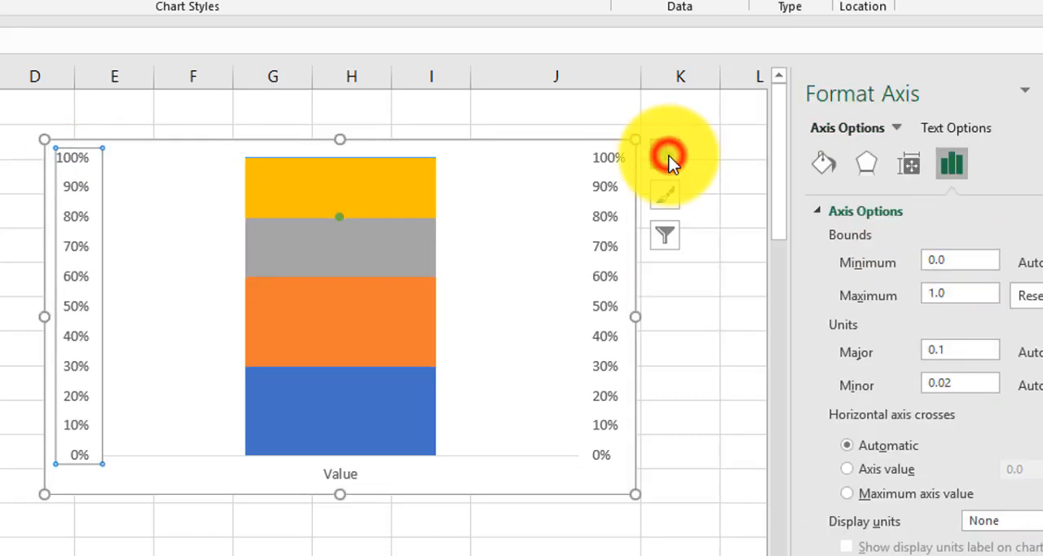
Hide the secondary vertical and primary horizontal axes of the chart
click(667, 155)
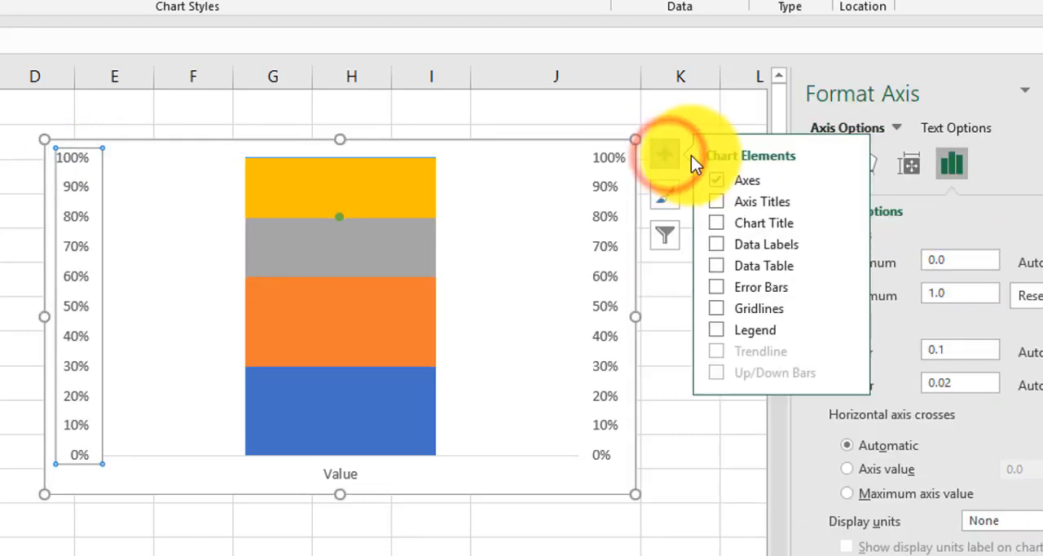
click(844, 179)
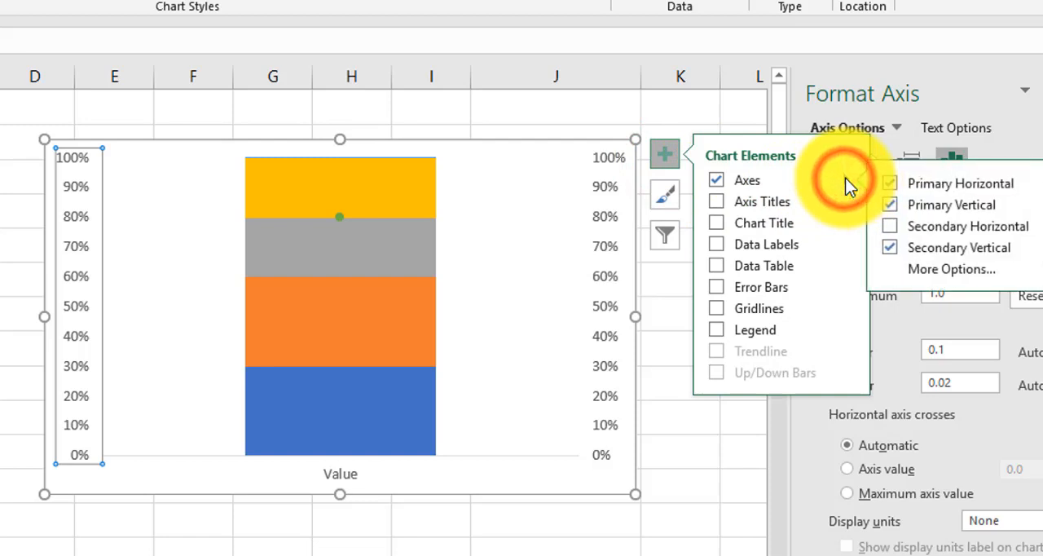
click(888, 247)
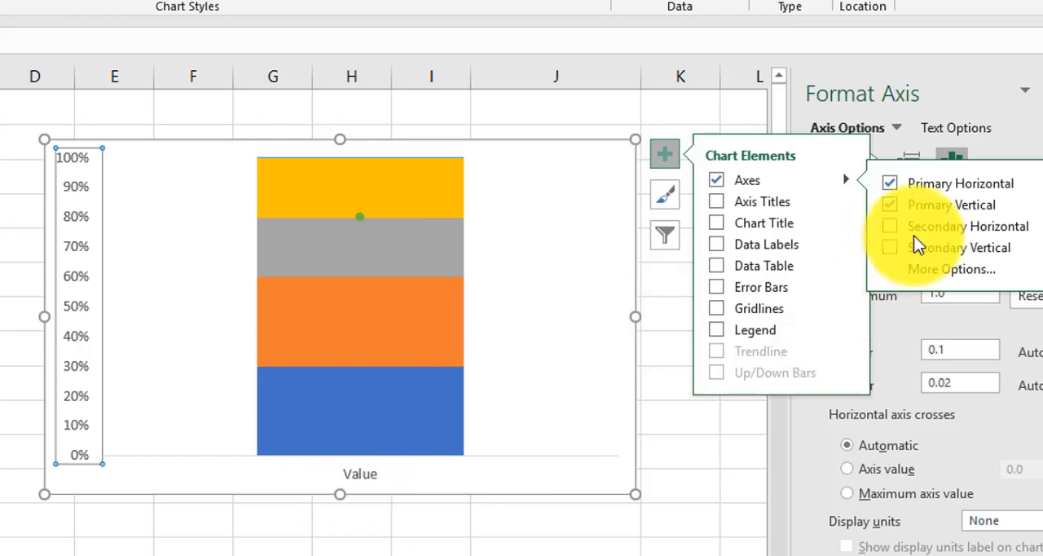
click(888, 183)
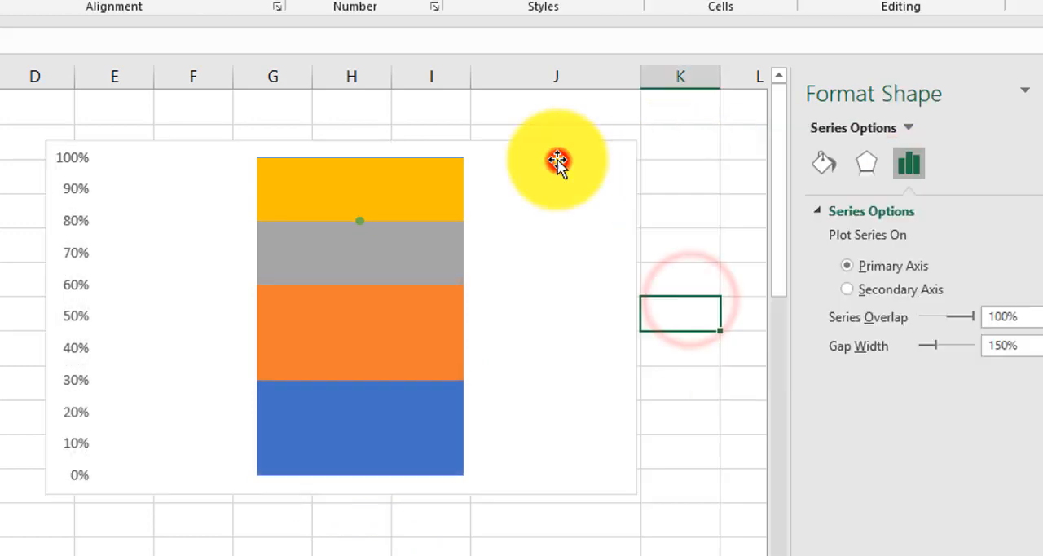
click(558, 161)
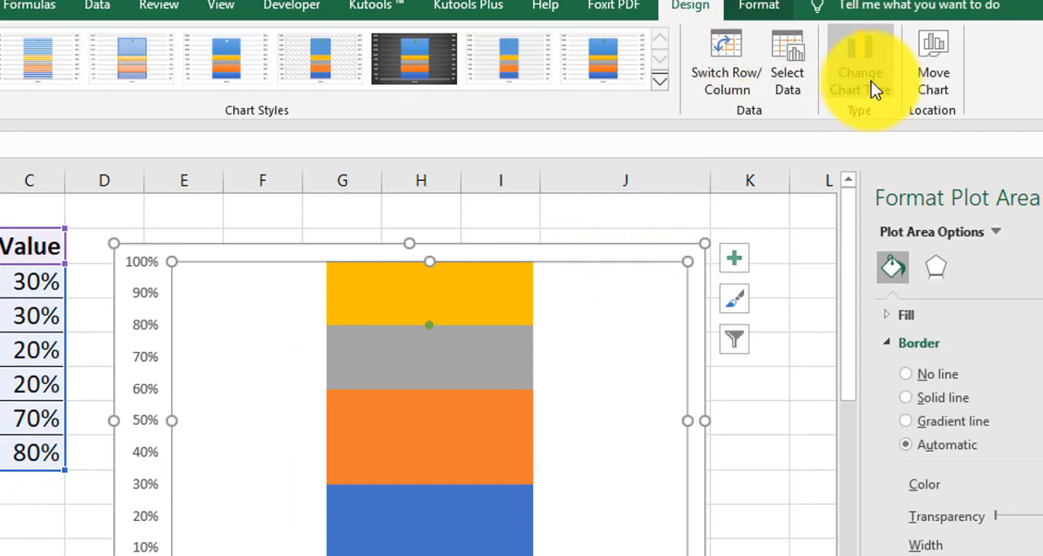
Move the Value series to the secondary axis in the custom combination chart type and apply the change
click(866, 78)
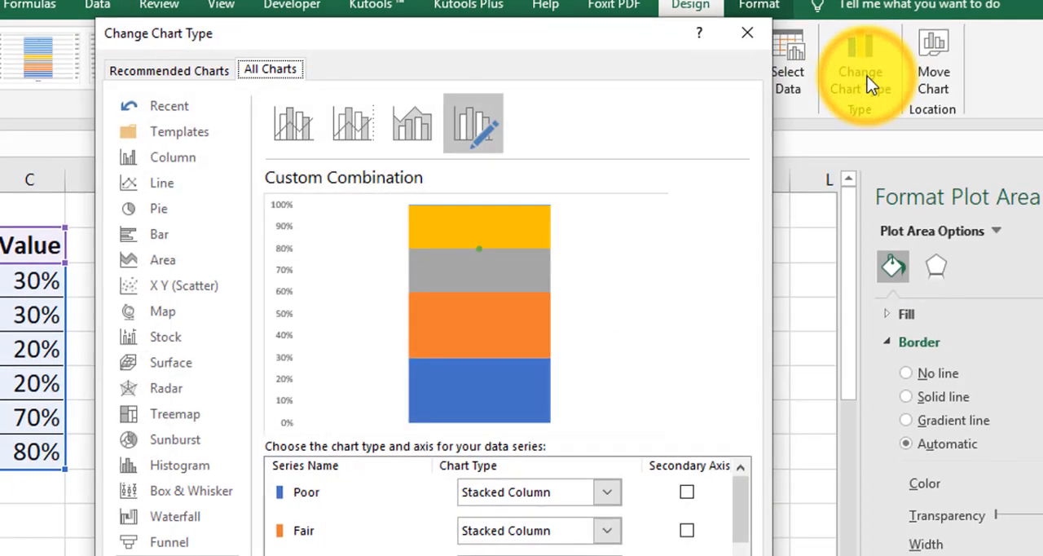
scroll(517, 486, down, 3)
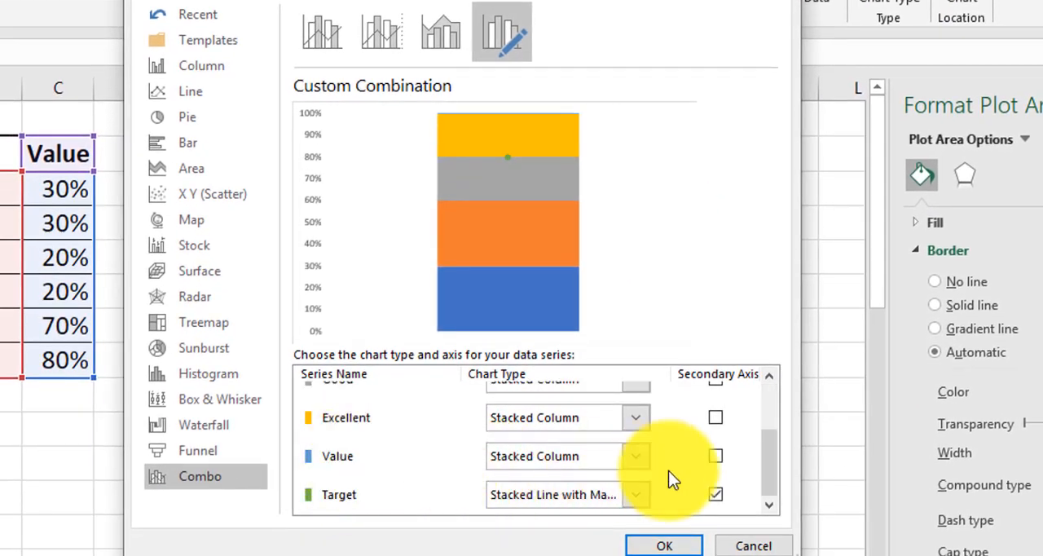
click(717, 457)
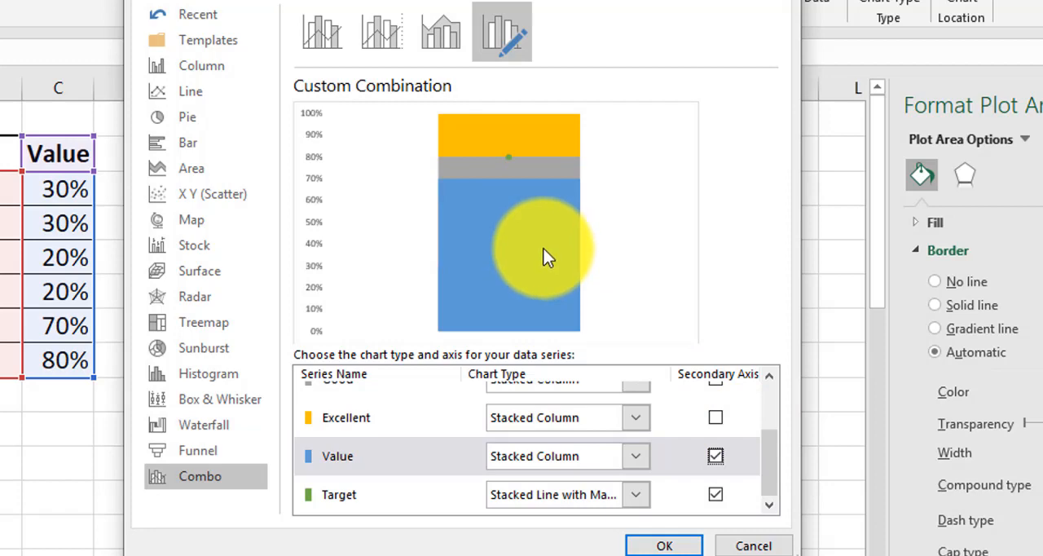
click(664, 545)
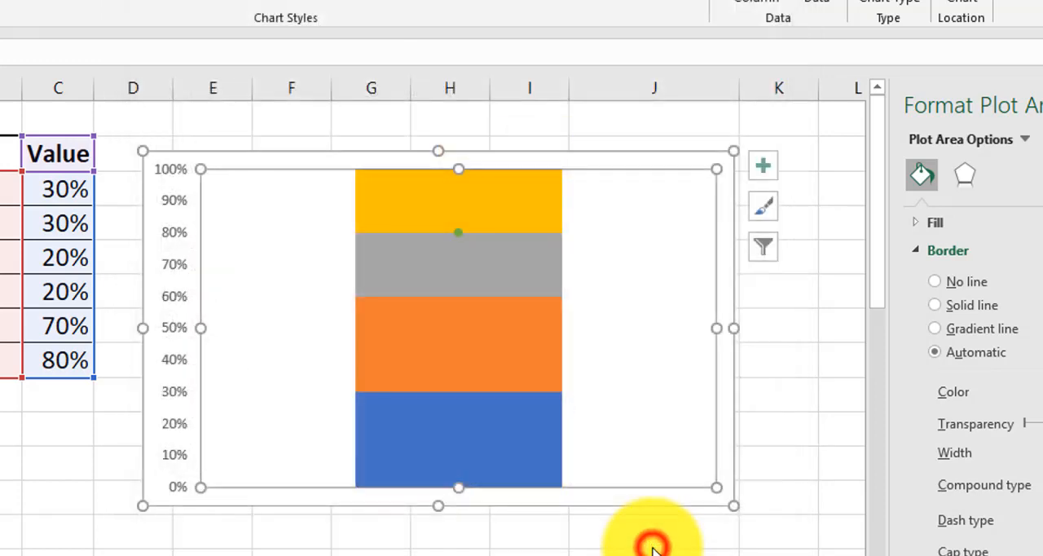
Increase the gap width of the Value series so its column is clearly narrower than the stacked rating levels
click(449, 364)
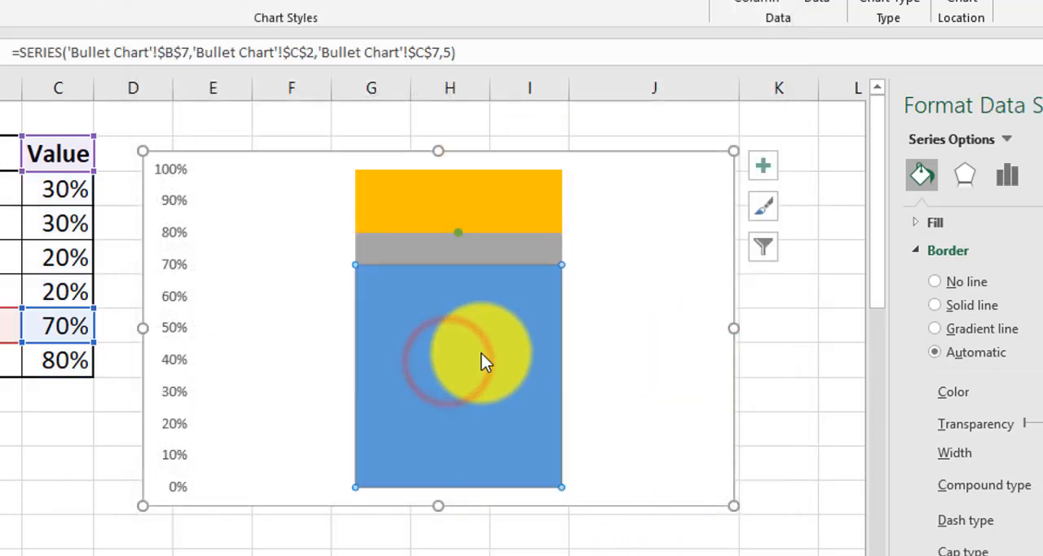
click(861, 110)
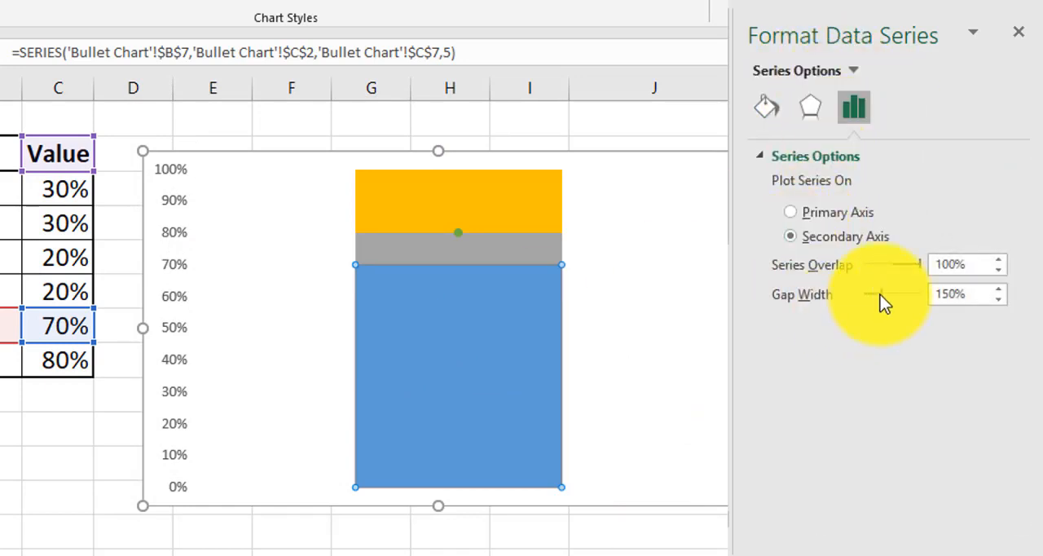
drag(880, 294, 958, 295)
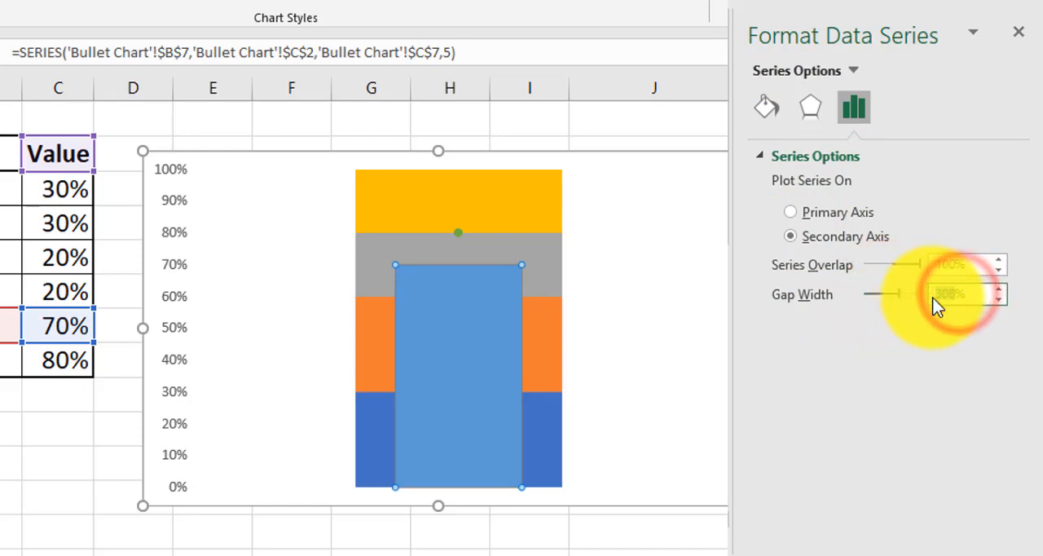
key(Return)
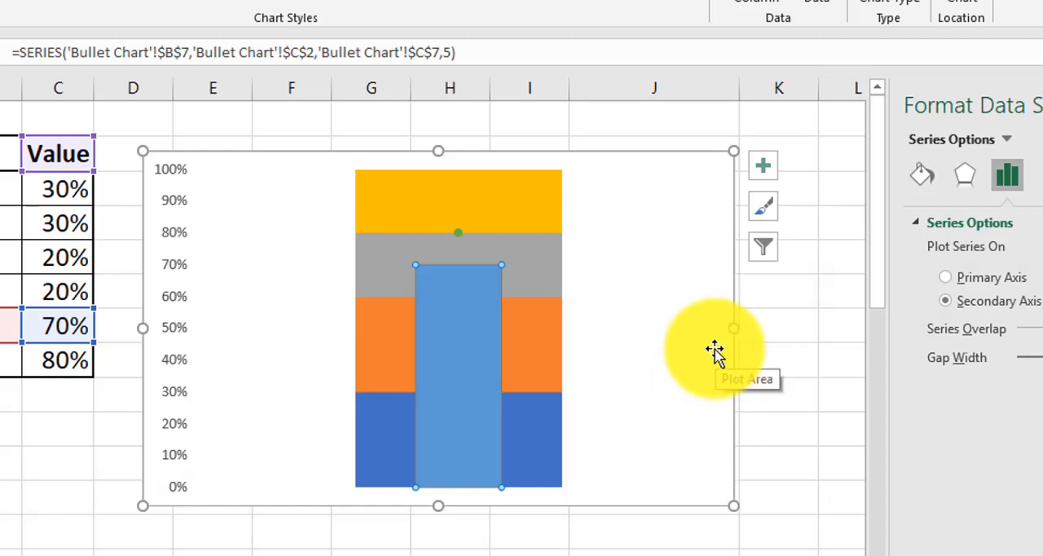
Add a legend to the chart and narrow the chart so that it ends at about the edge of column H
click(767, 168)
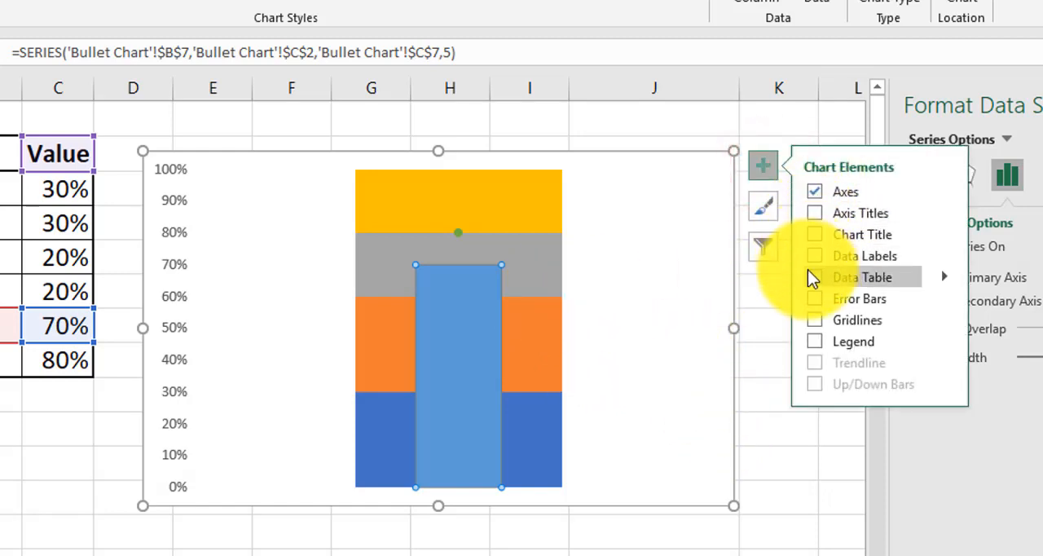
click(816, 341)
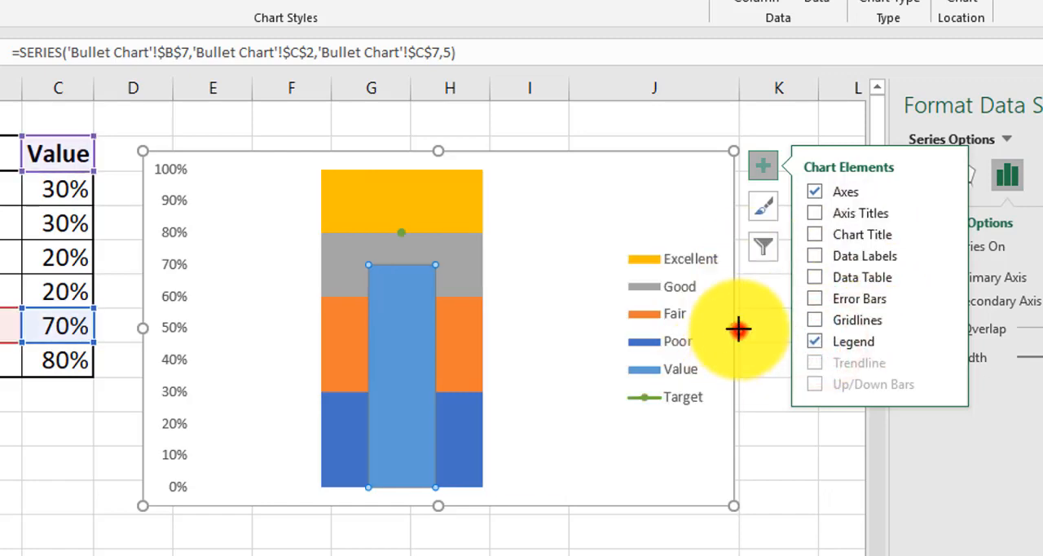
drag(736, 328, 493, 328)
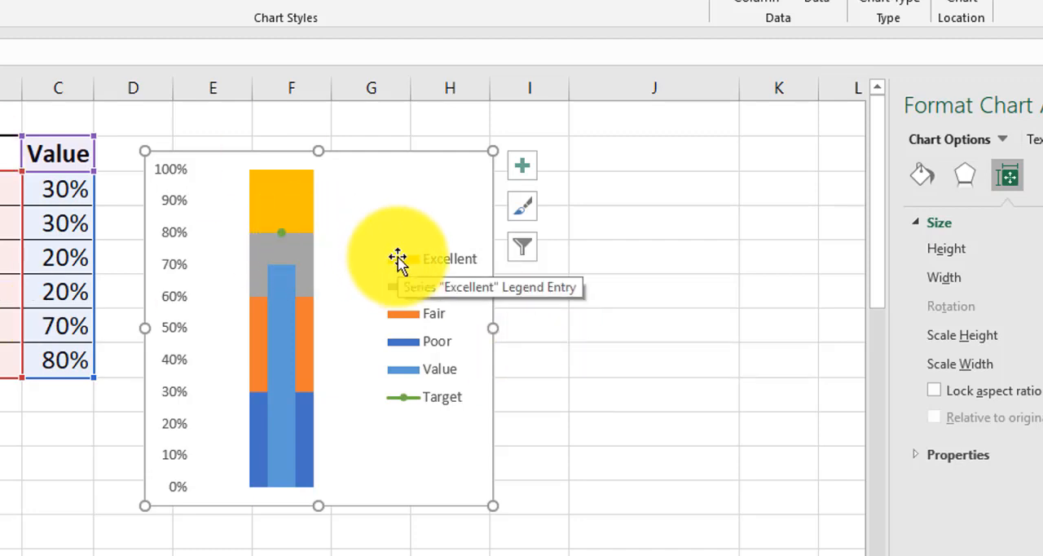
Recolor the chart with the monochromatic green palette that runs from light to dark
click(520, 212)
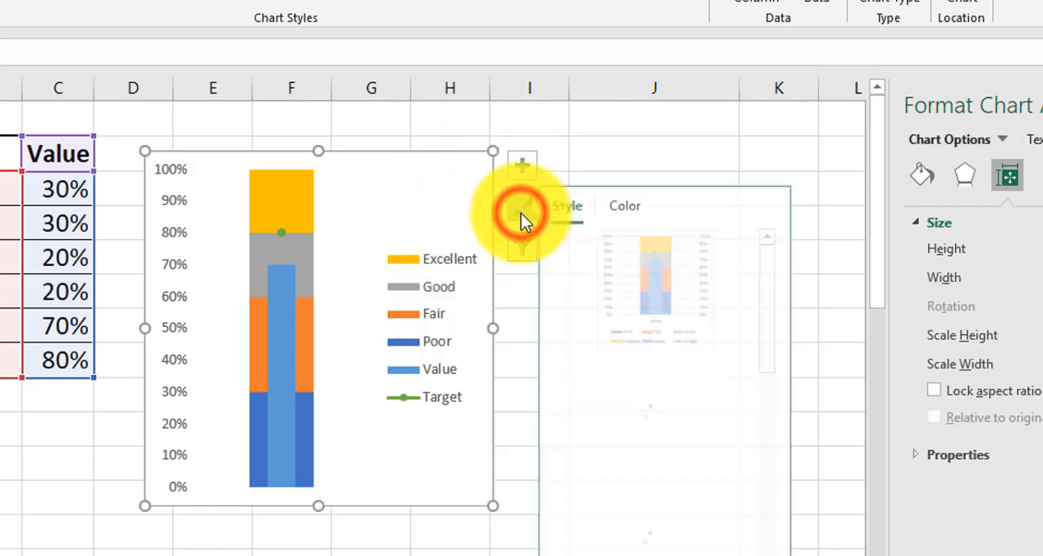
click(640, 215)
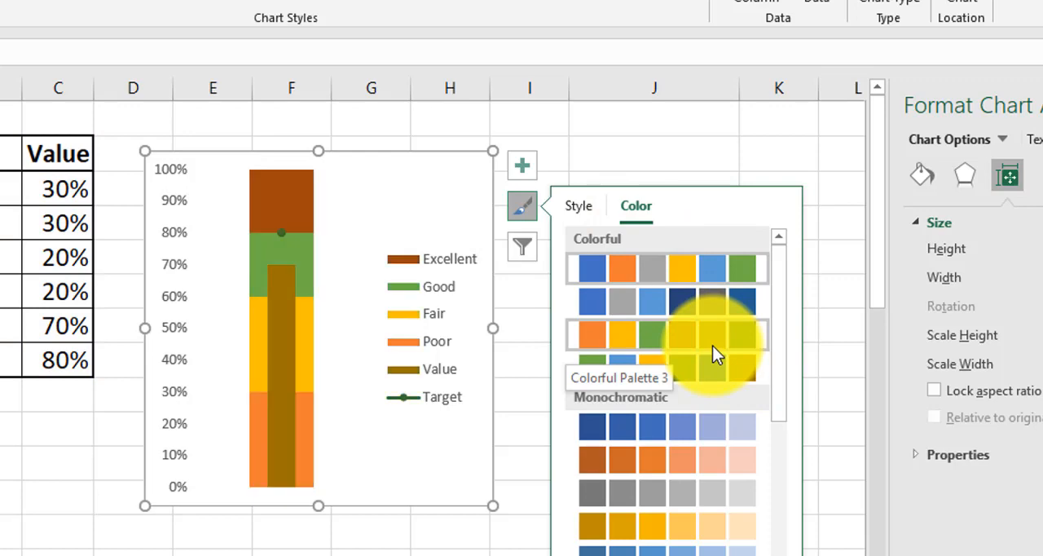
scroll(712, 345, down, 3)
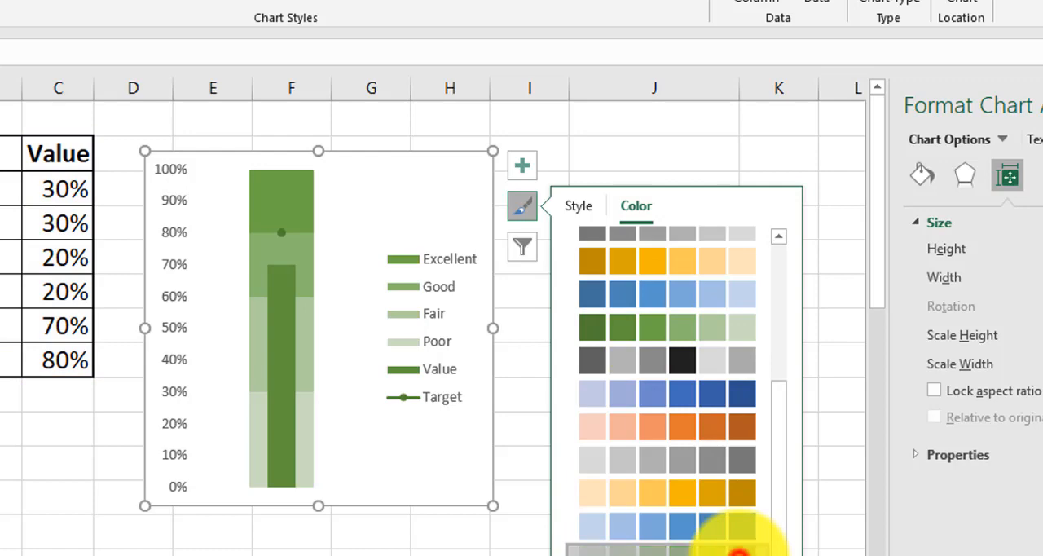
click(737, 550)
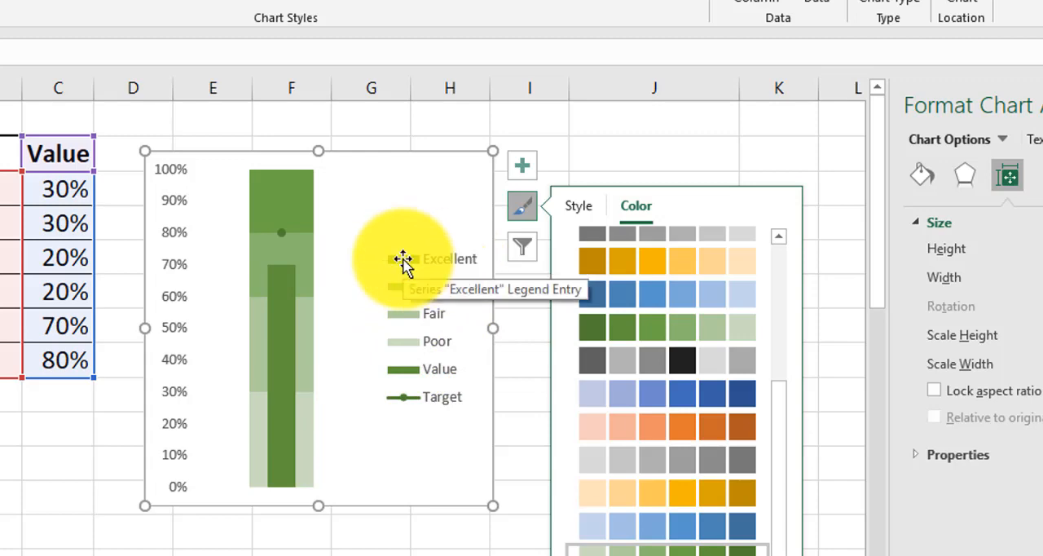
Change the fill of the Value series column to a darker green
click(285, 317)
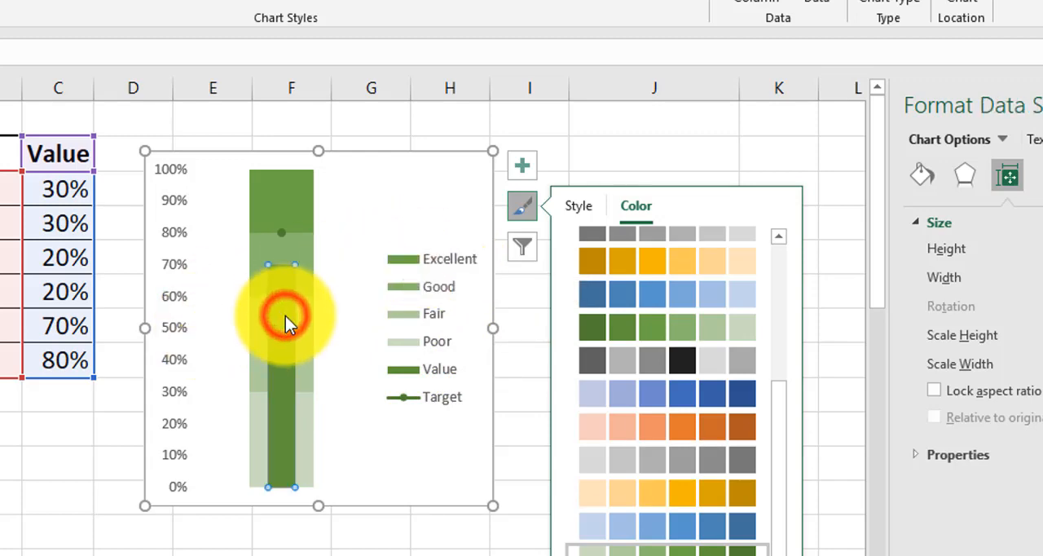
click(525, 206)
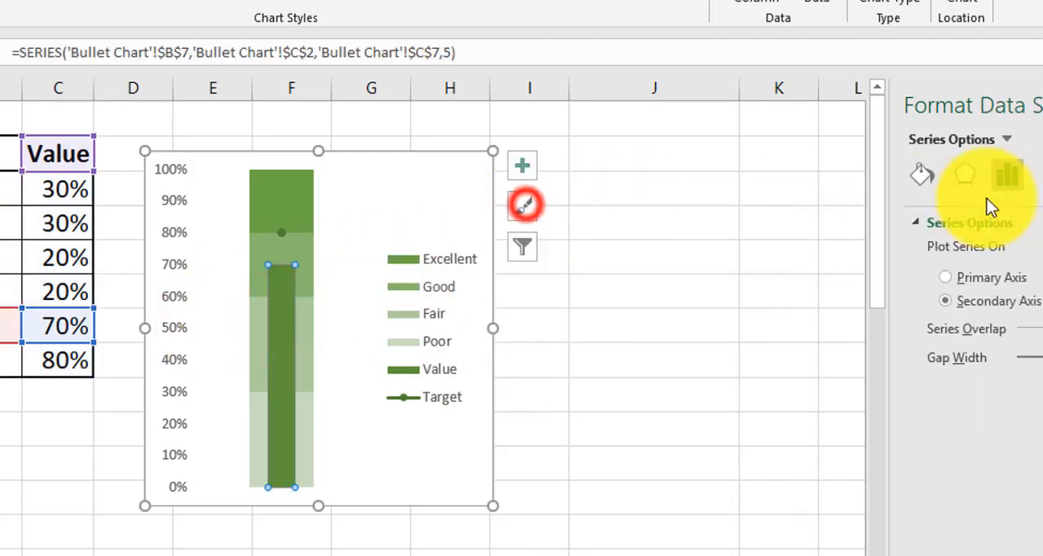
click(922, 173)
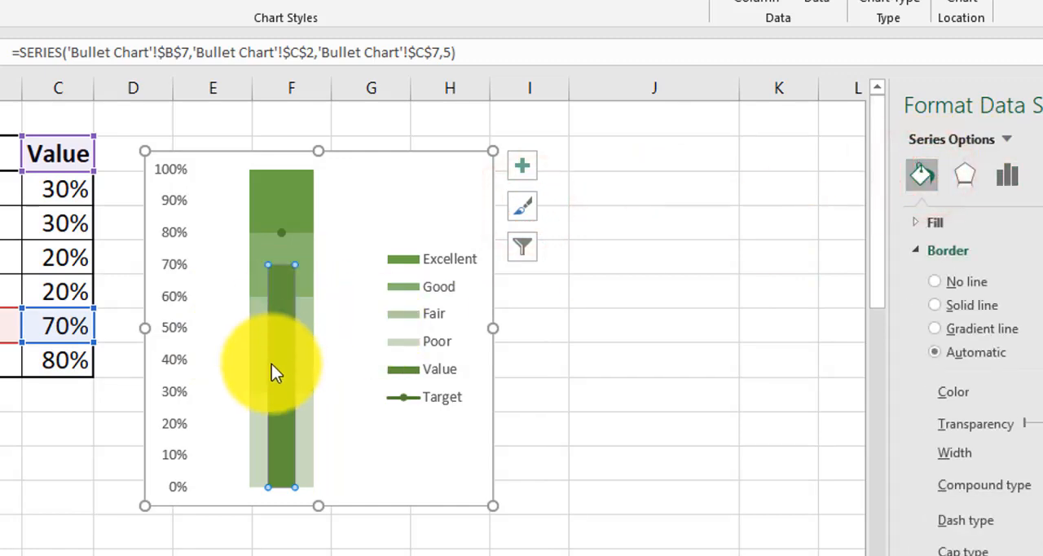
click(760, 156)
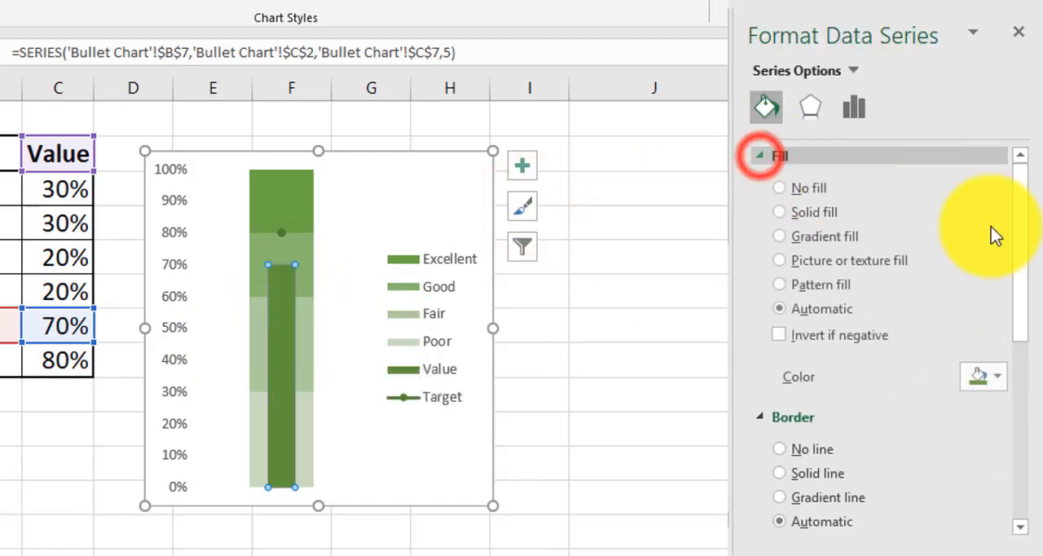
click(999, 379)
click(1029, 271)
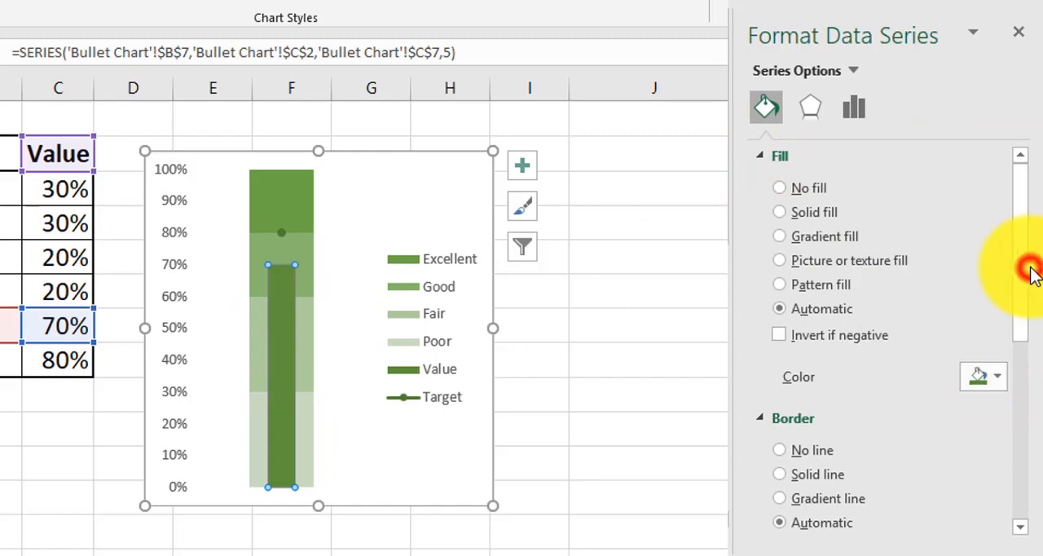
Format the Target series with a solid line and set its line width to 2 pt
click(282, 234)
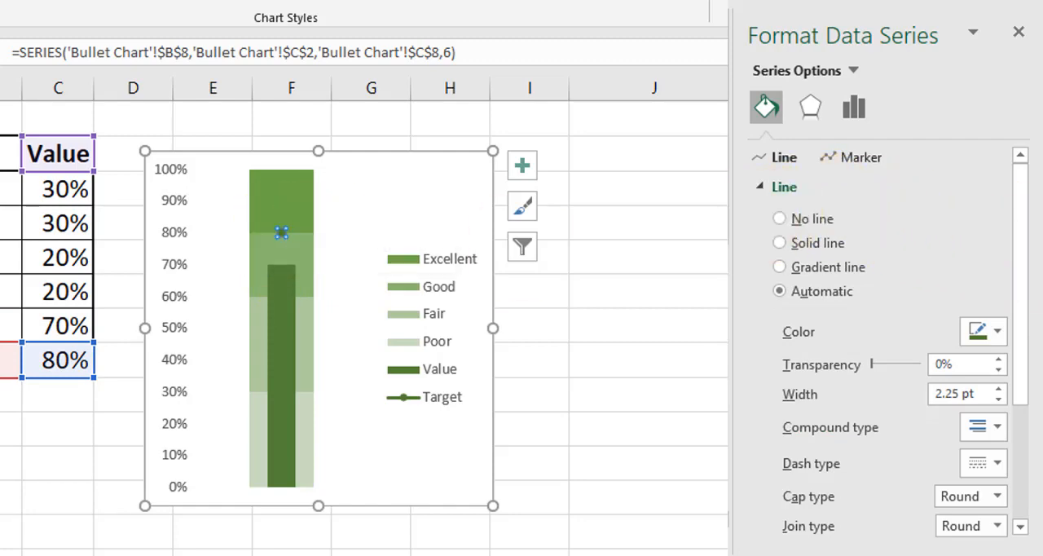
click(286, 248)
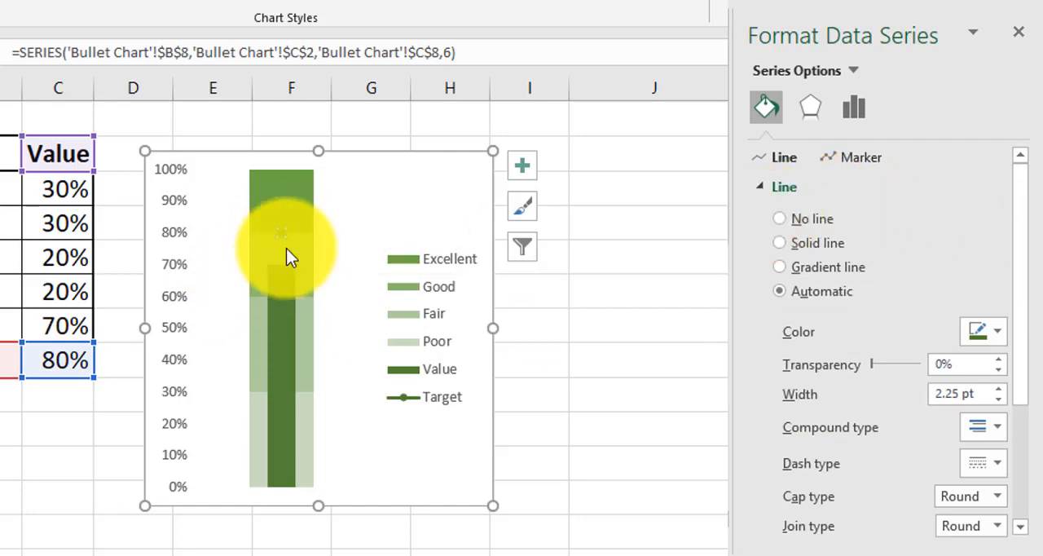
click(770, 110)
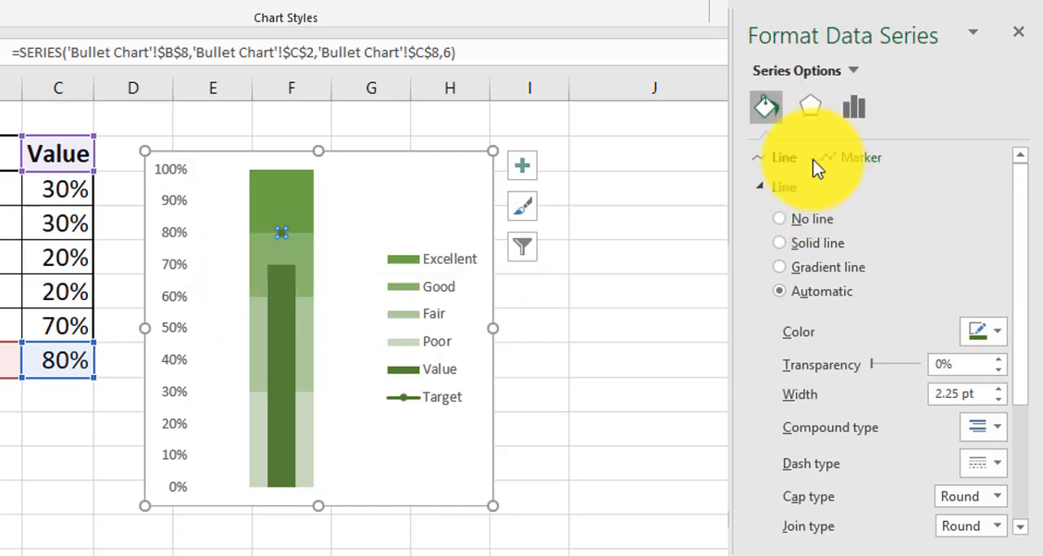
click(754, 187)
click(760, 189)
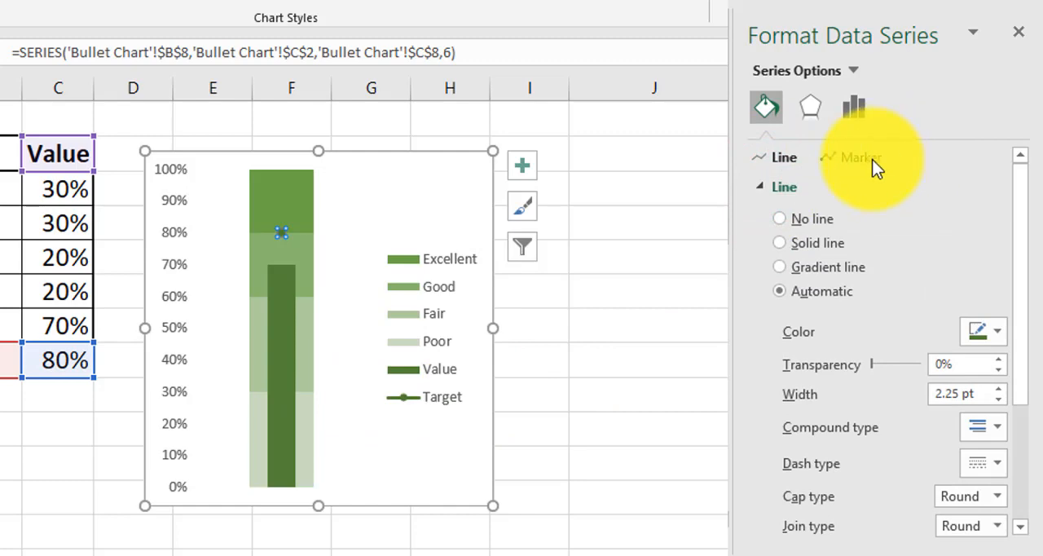
click(282, 237)
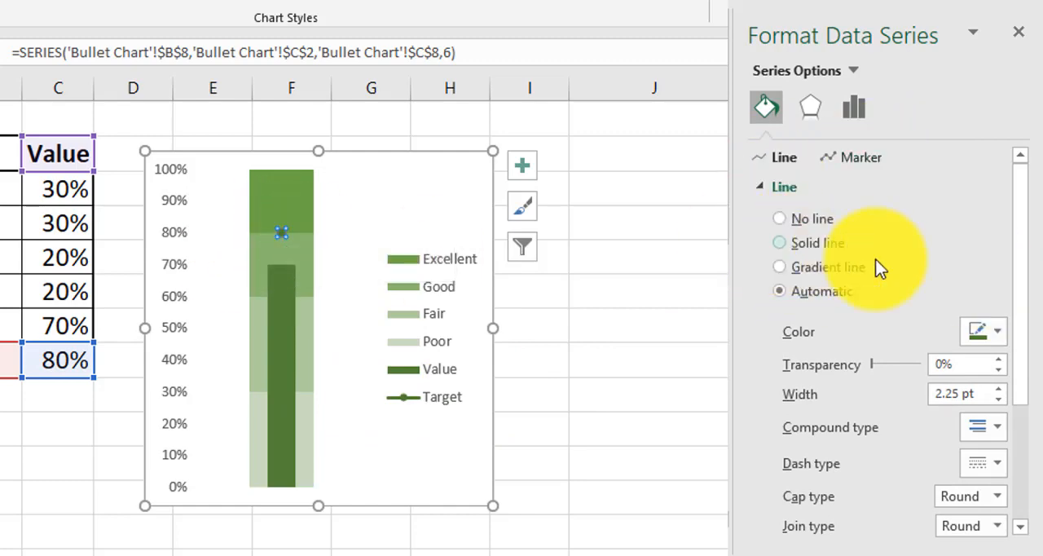
click(998, 399)
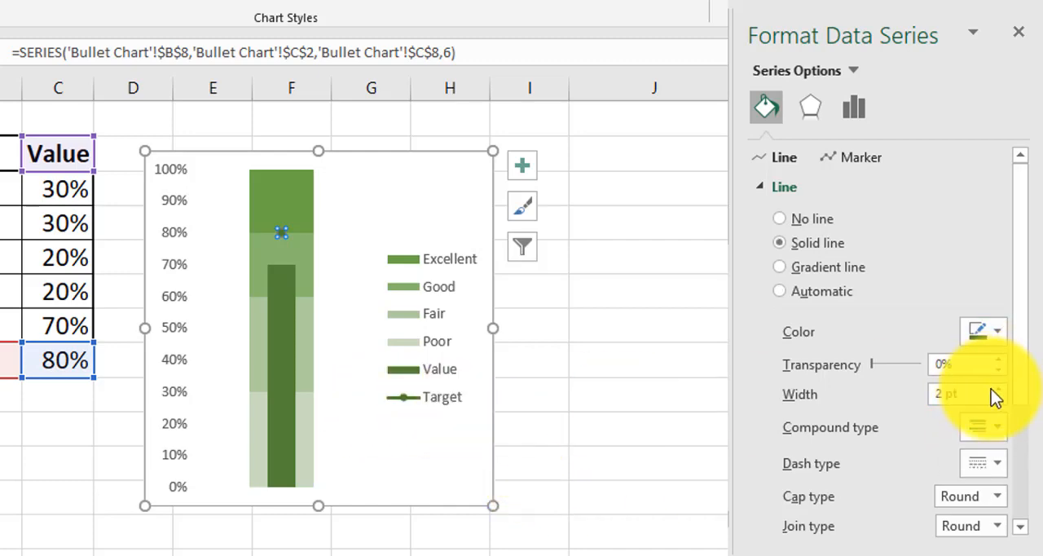
click(998, 390)
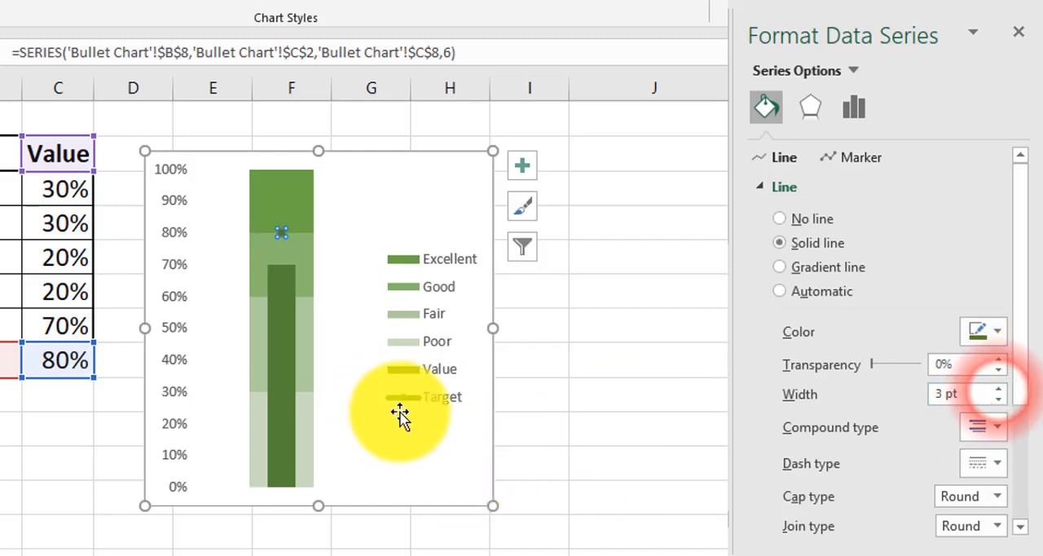
click(998, 399)
click(998, 399)
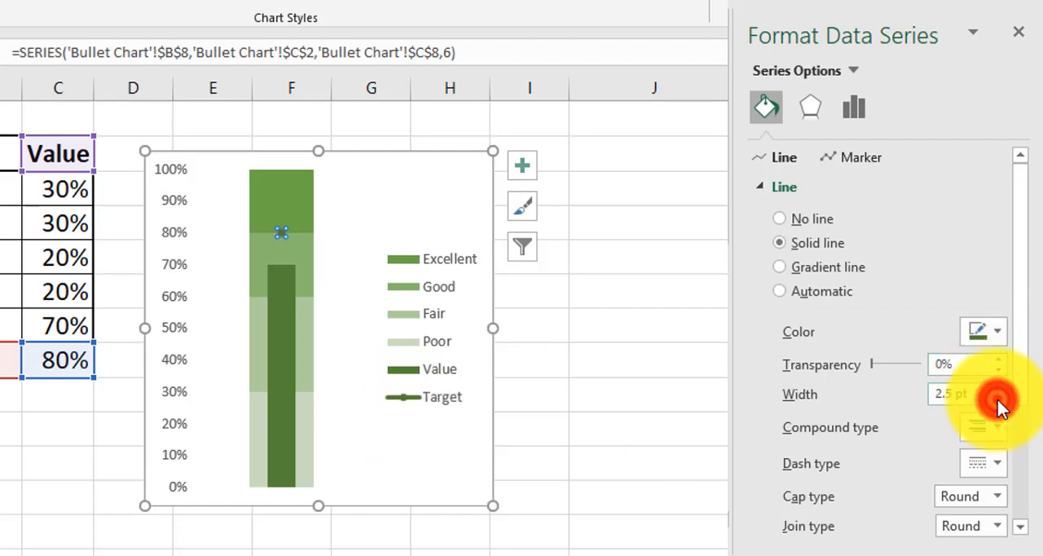
click(998, 399)
click(998, 399)
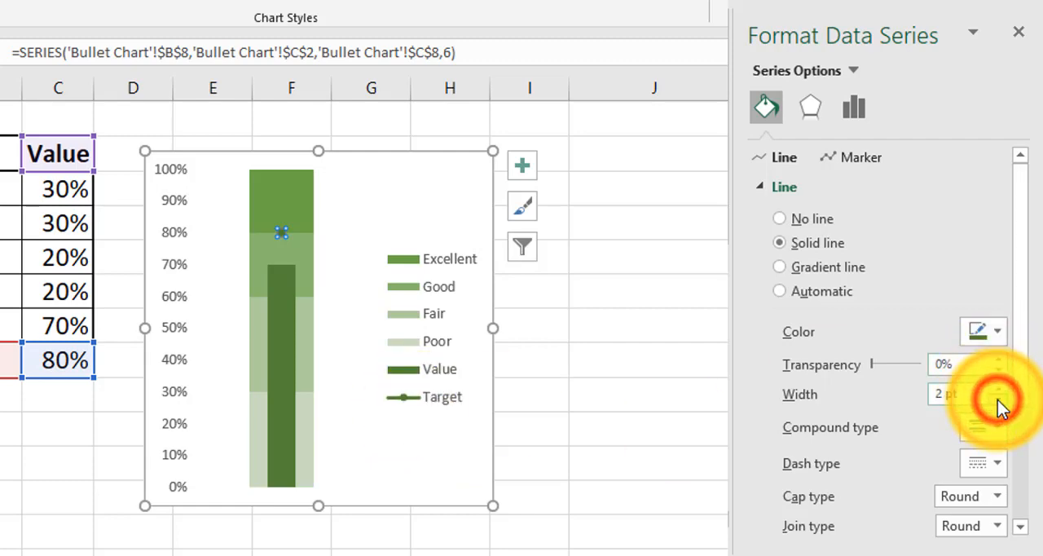
Switch the Target series marker to the built-in type with a circle shape
click(857, 159)
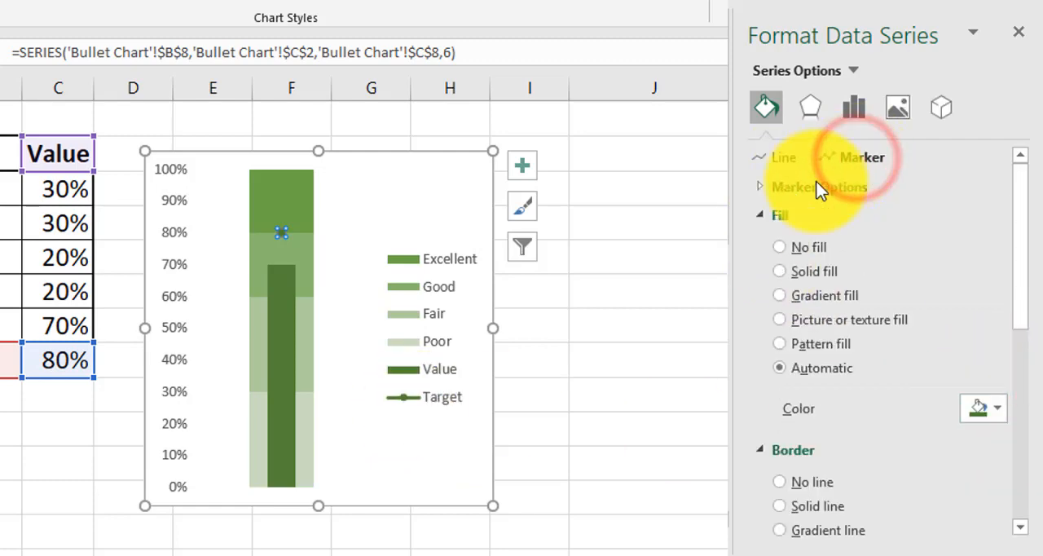
click(760, 189)
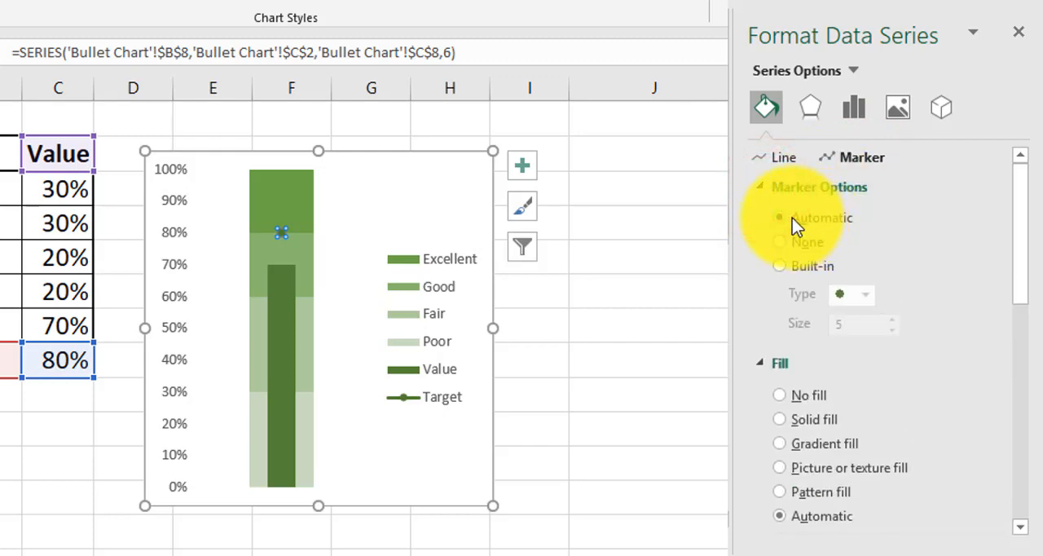
click(780, 243)
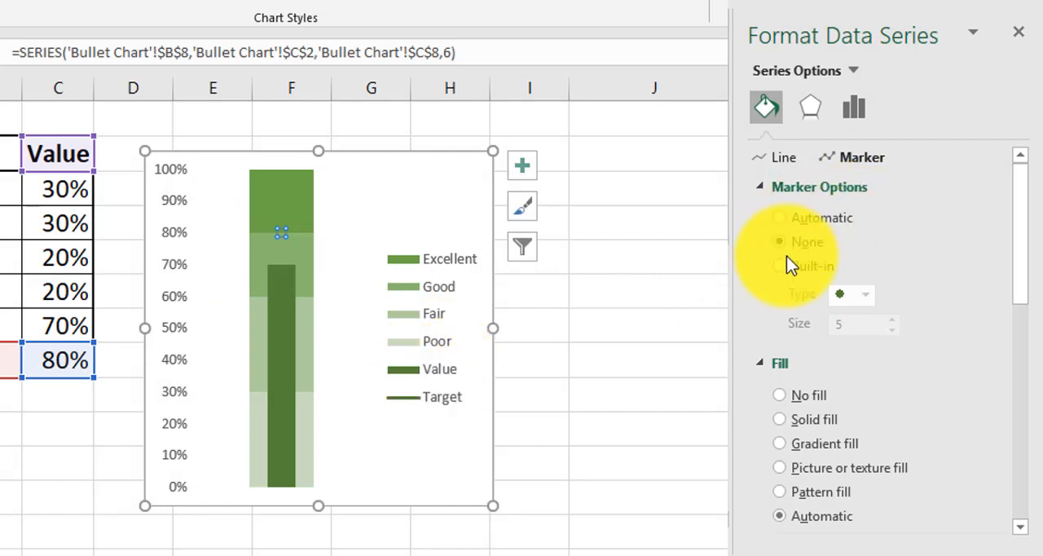
click(780, 268)
click(865, 295)
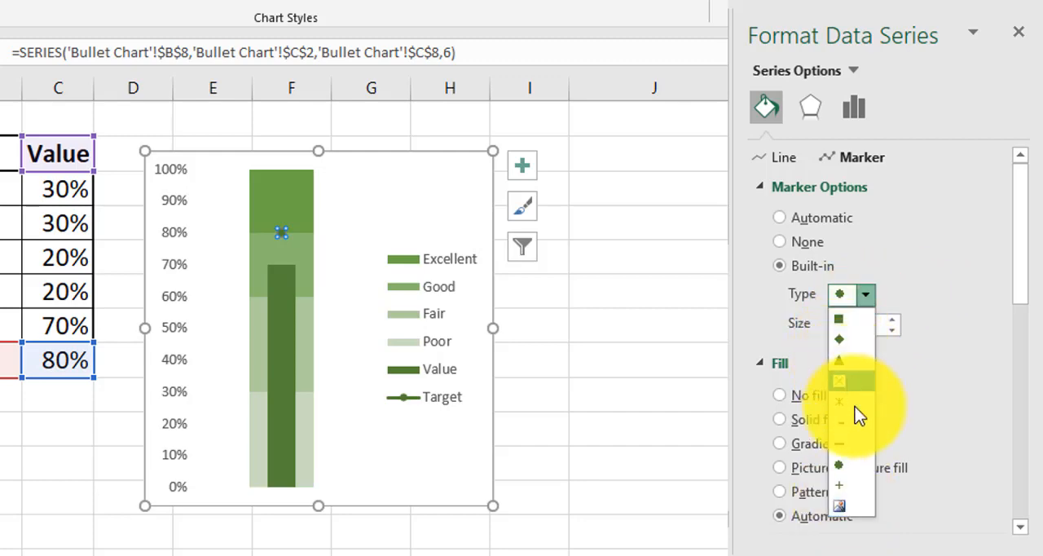
click(843, 464)
click(916, 263)
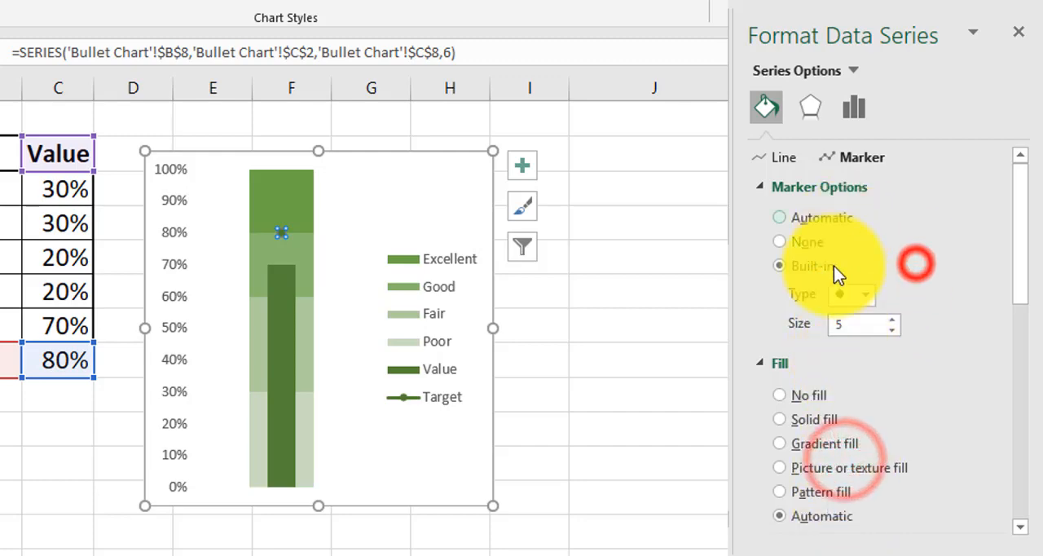
Increase the Target marker size to 10
click(893, 318)
click(893, 319)
click(893, 318)
click(892, 319)
click(893, 318)
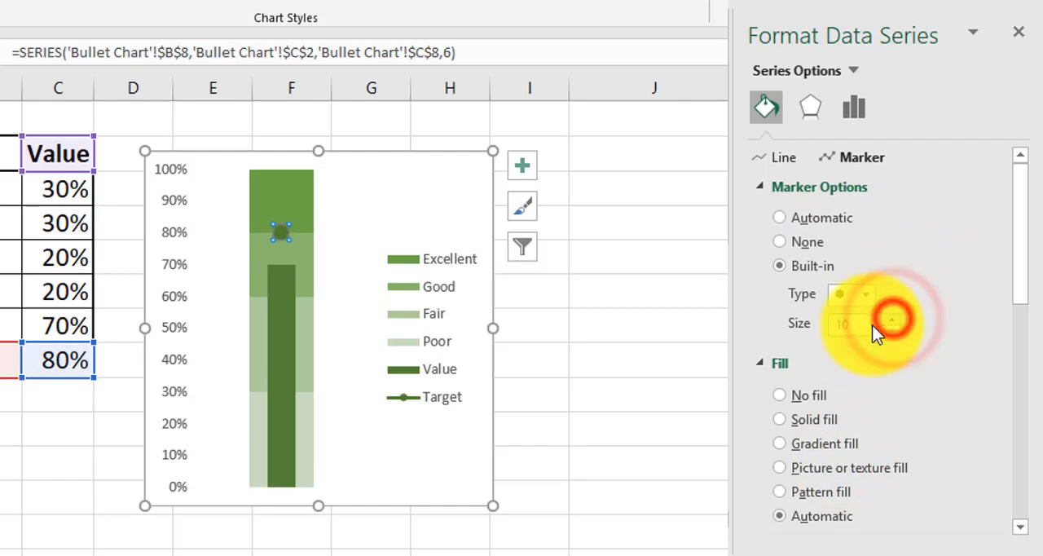
Remove the Target marker's border and fill the marker with a medium green preset gradient
click(760, 186)
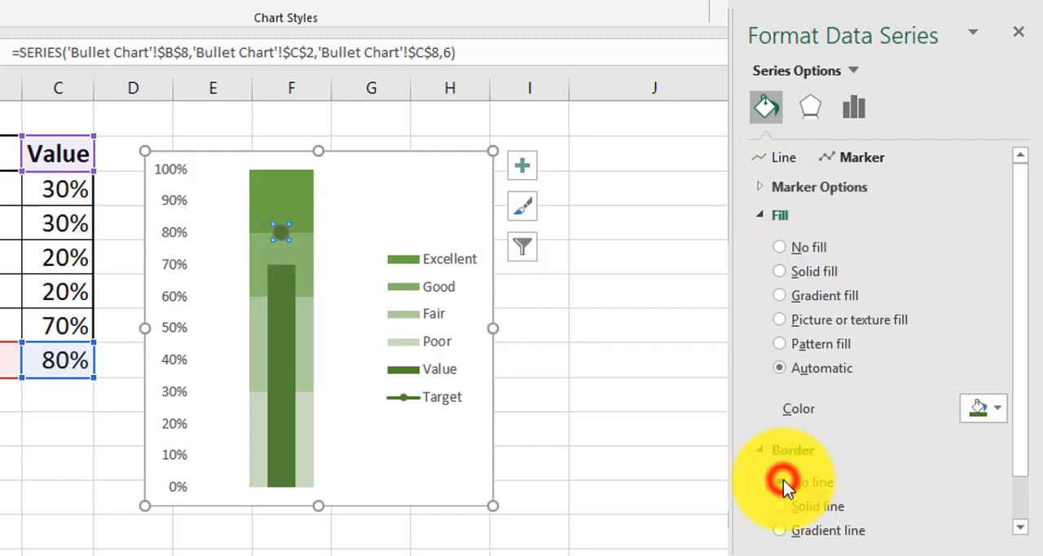
click(760, 448)
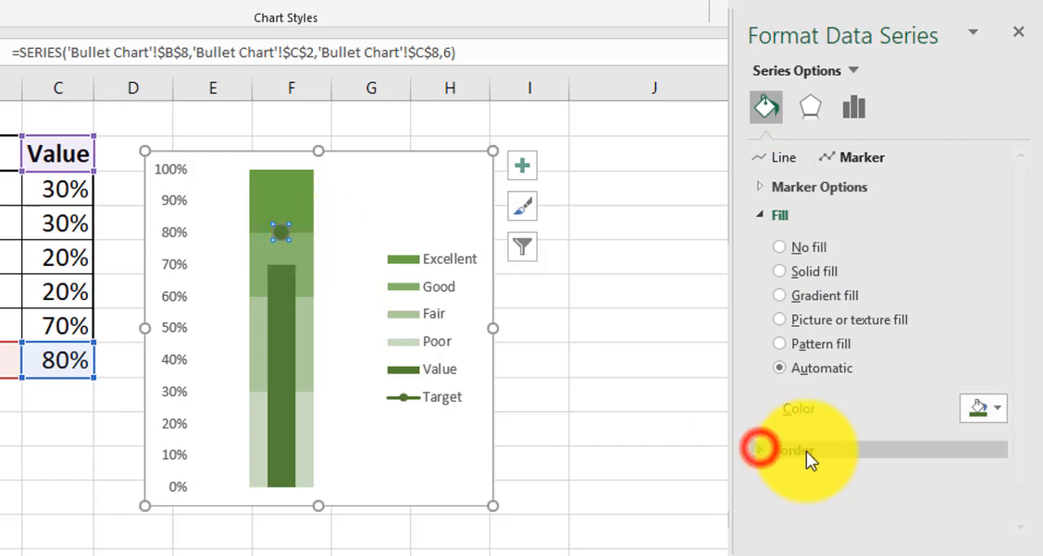
click(802, 295)
scroll(968, 330, down, 3)
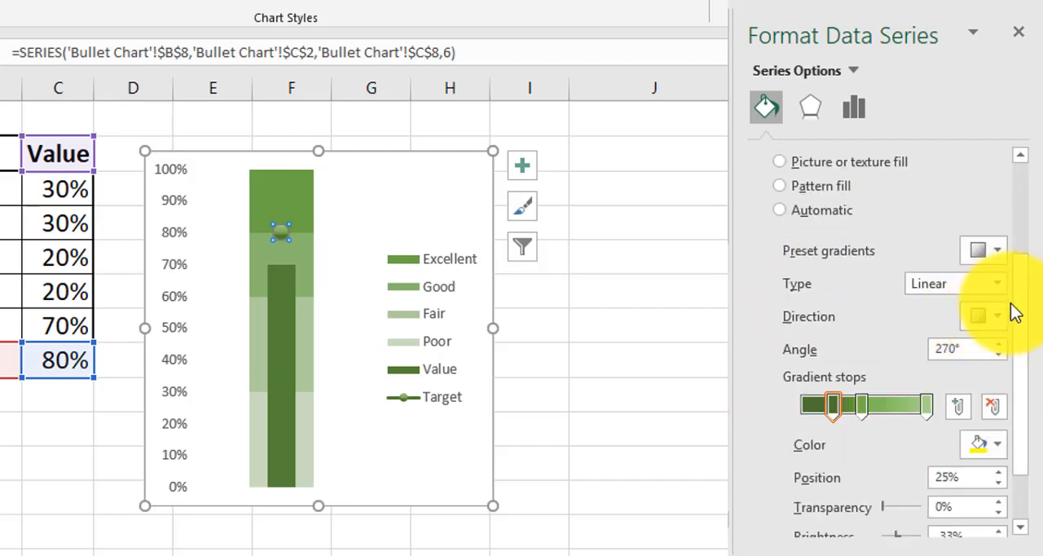
click(997, 251)
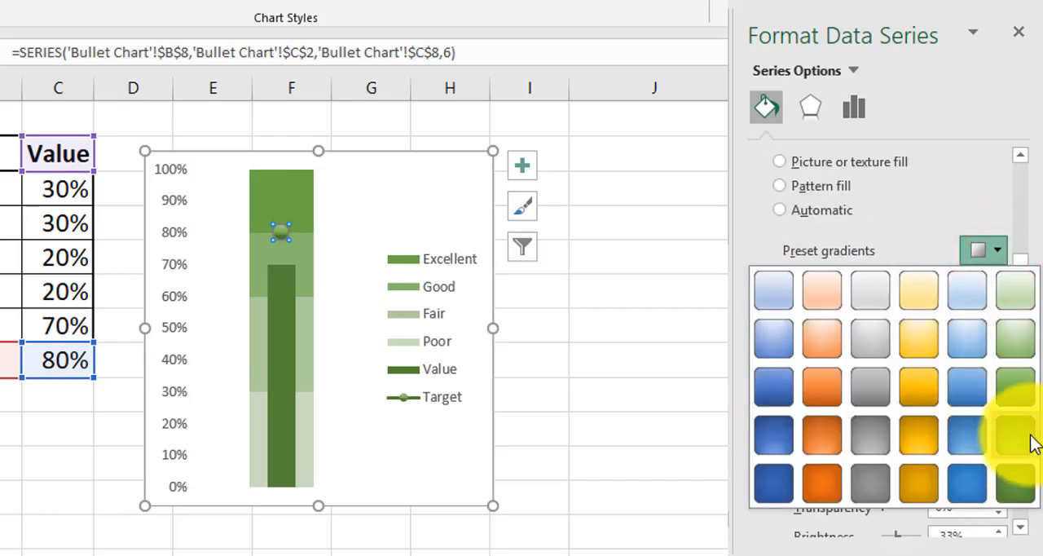
click(1030, 380)
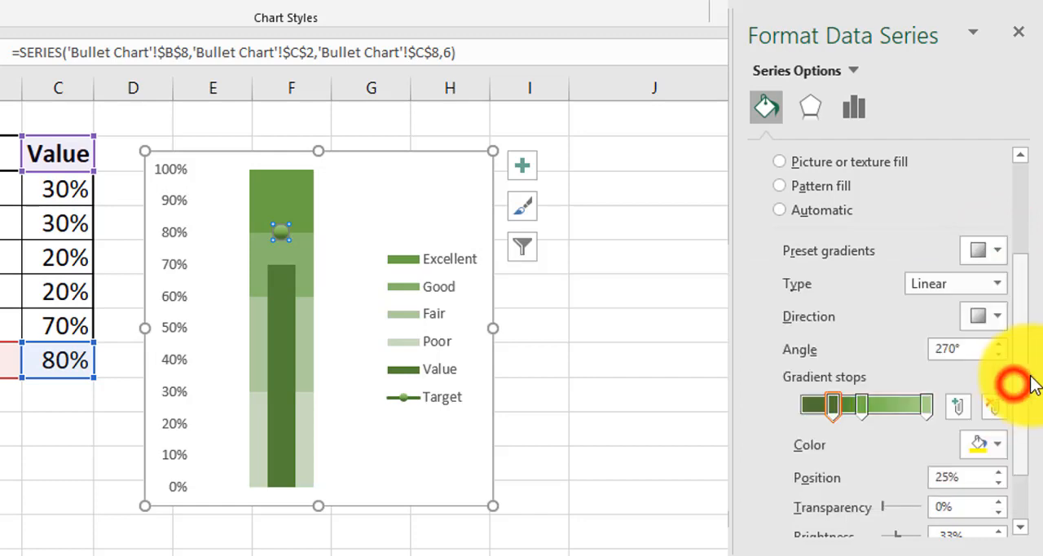
Change the Target marker's gradient type to Radial, spreading outward from the center
click(997, 316)
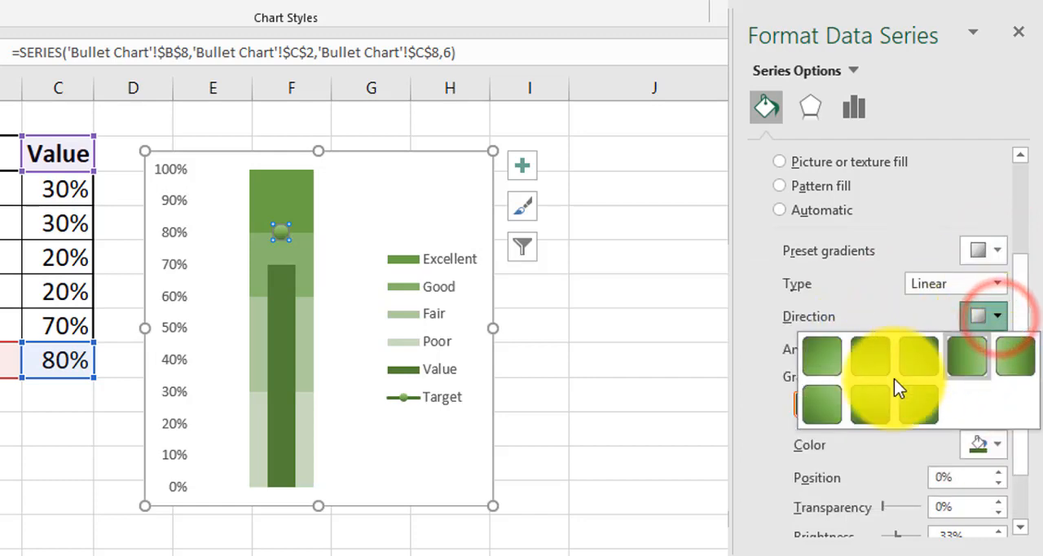
click(863, 399)
click(975, 283)
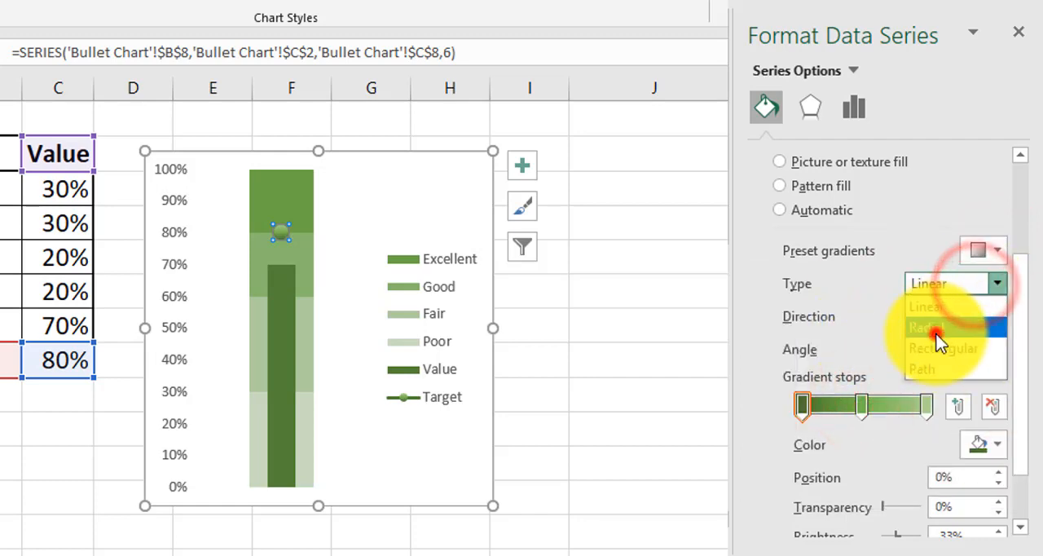
click(937, 332)
click(995, 316)
click(922, 361)
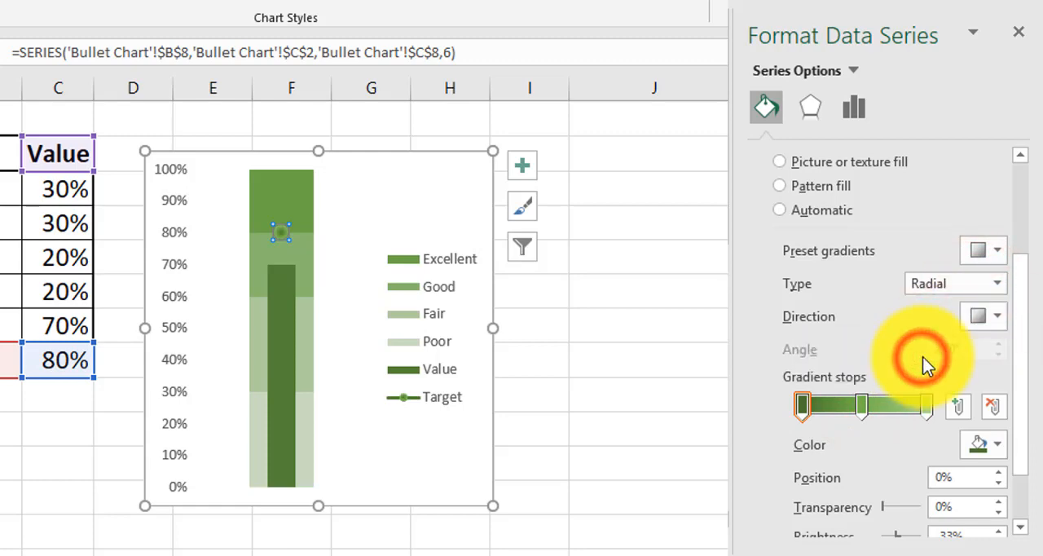
scroll(750, 354, up, 2)
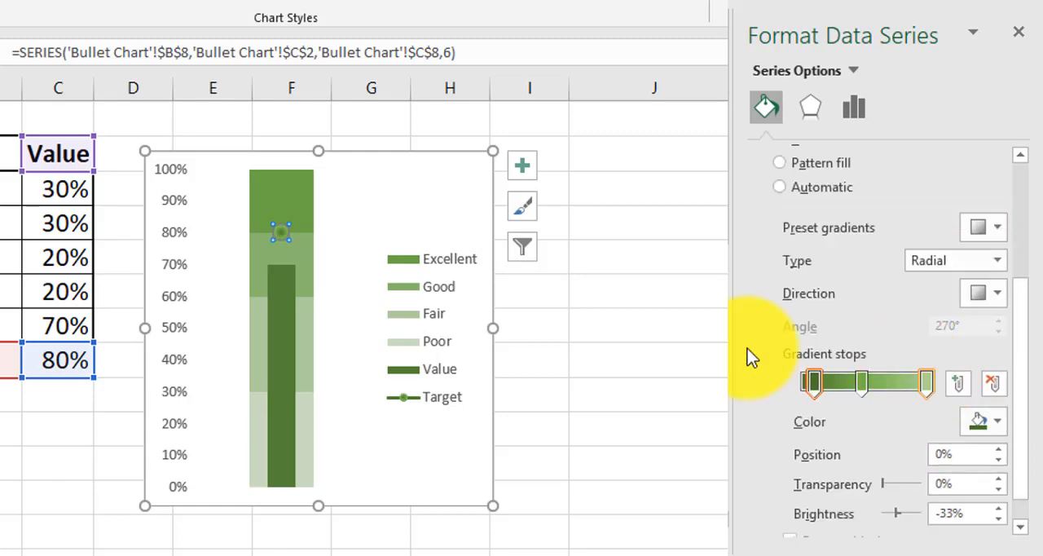
Narrow the whole chart slightly so that it ends just inside column H
click(638, 352)
click(426, 200)
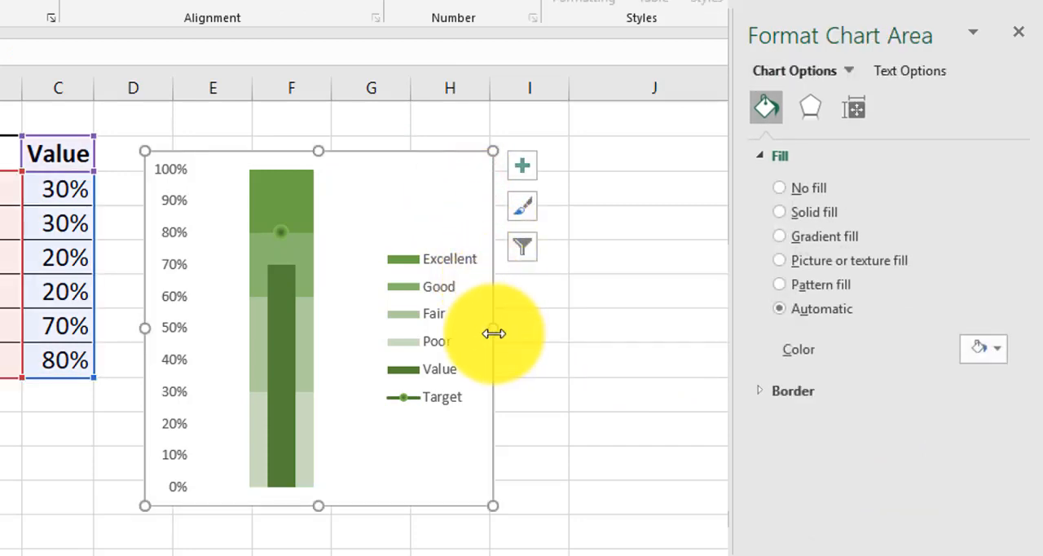
drag(492, 332, 476, 332)
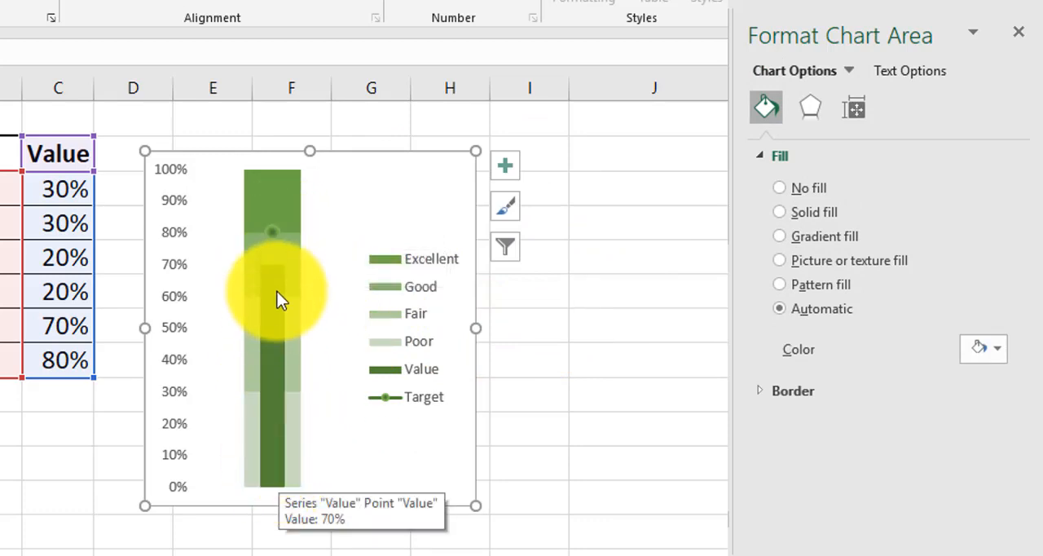
Test the chart by changing the Value row's percentage to 75% and restoring it to 70%
click(67, 323)
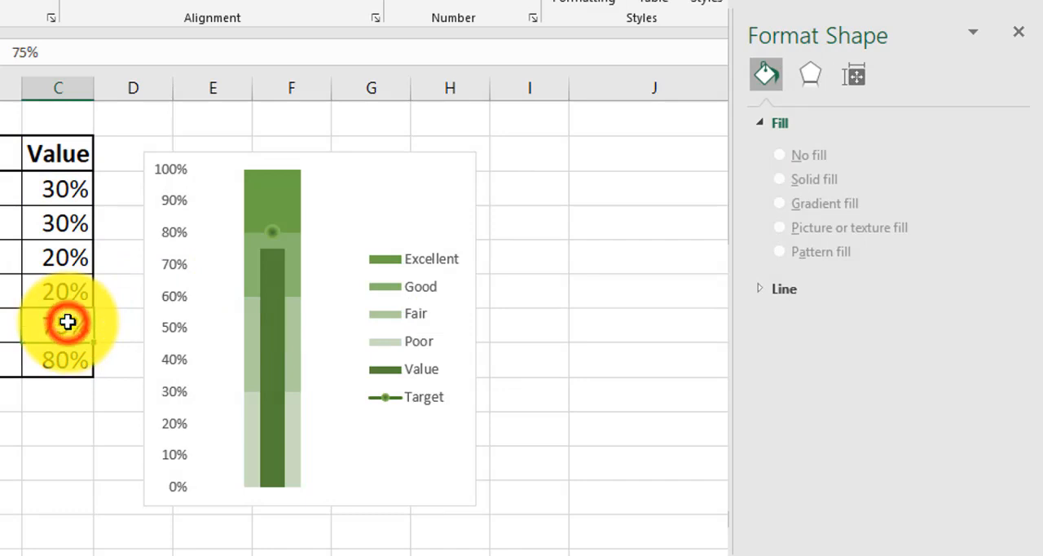
text(7)
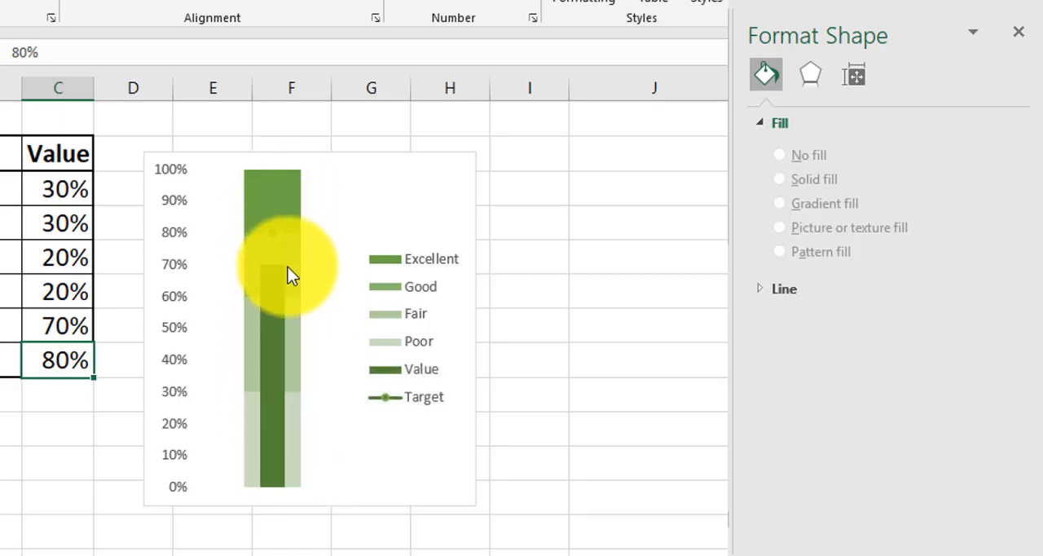
mouse_move(288, 267)
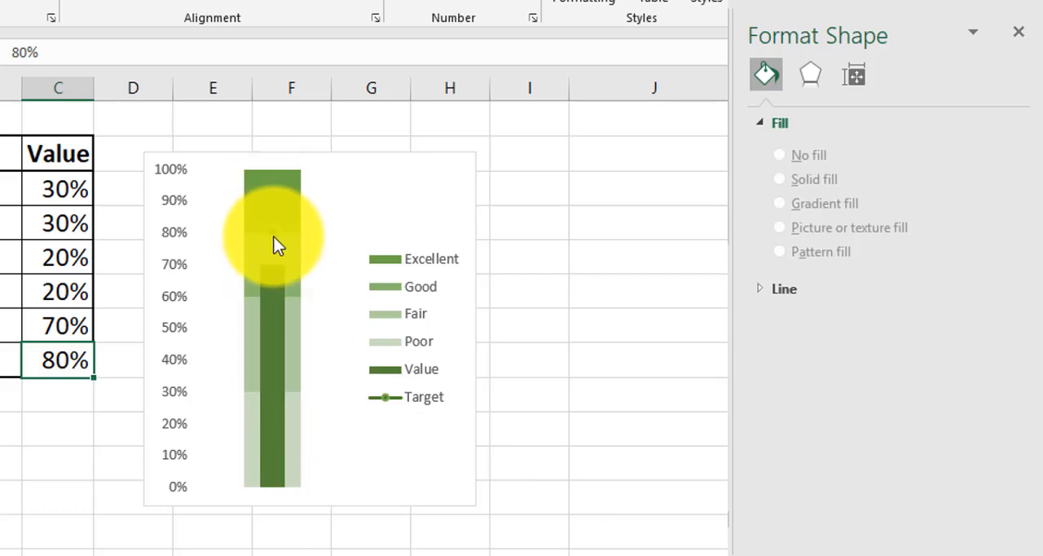
mouse_move(274, 239)
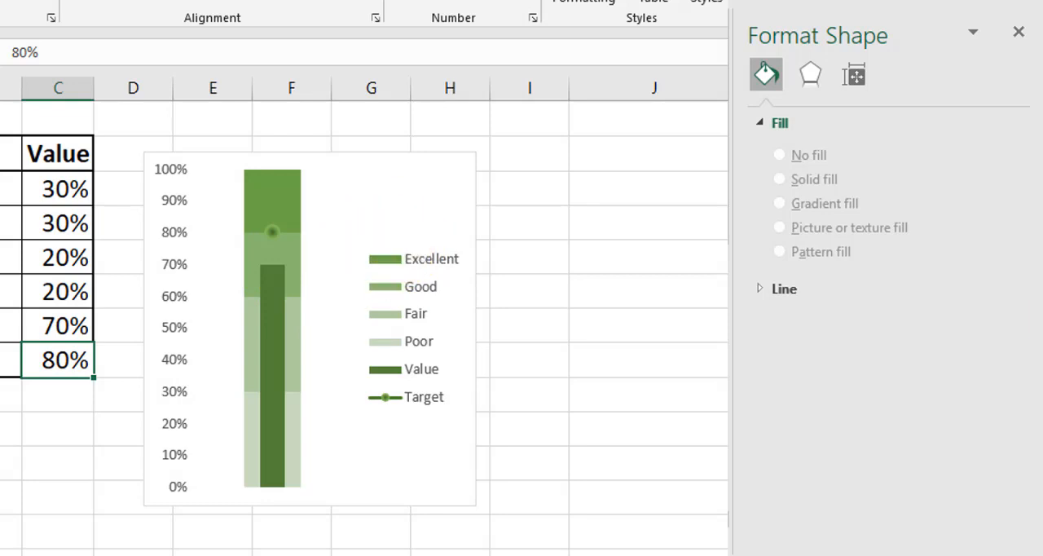
Copy the bullet chart and place the copy beside the Defects table, spanning about columns E to I
click(409, 169)
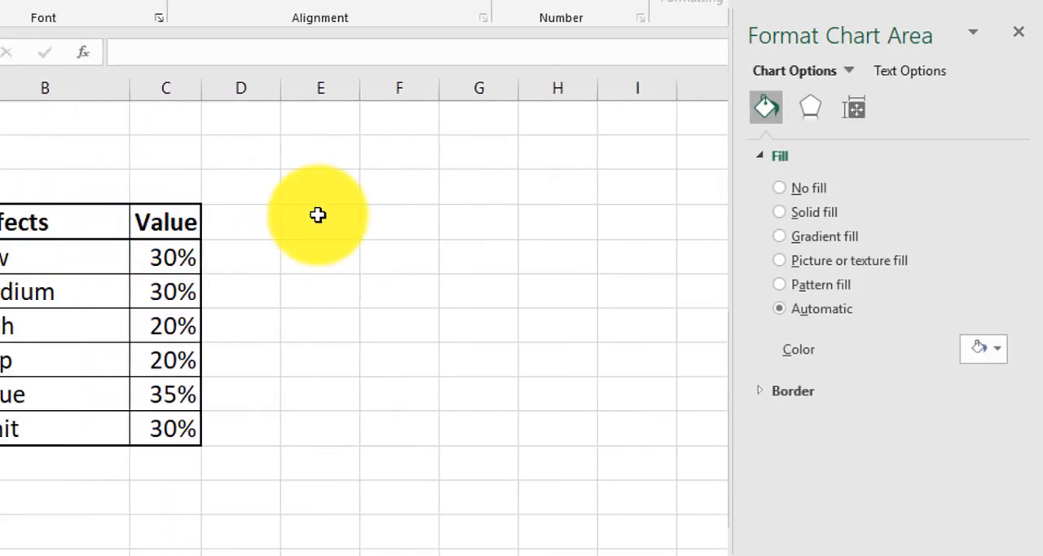
click(628, 224)
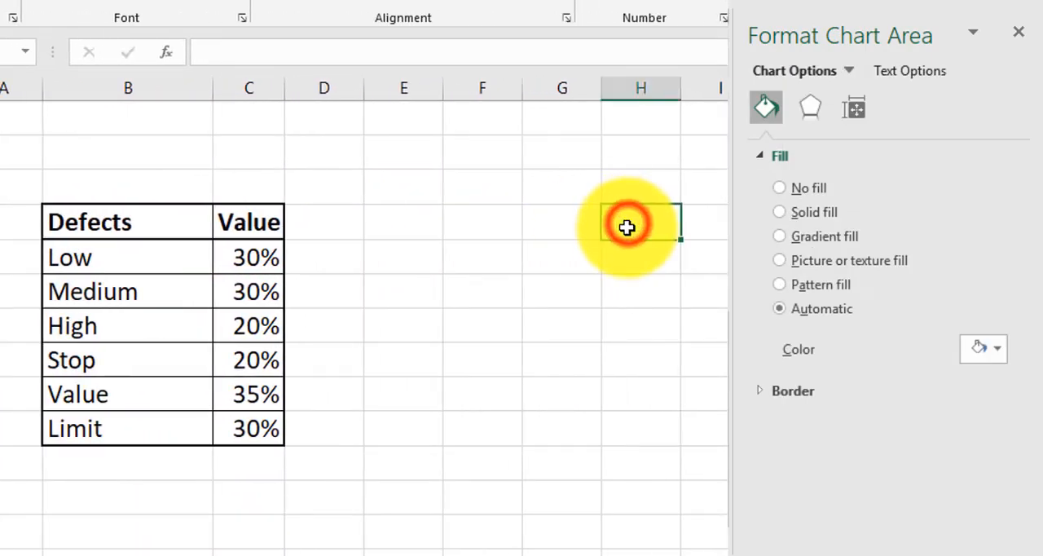
key(ctrl+v)
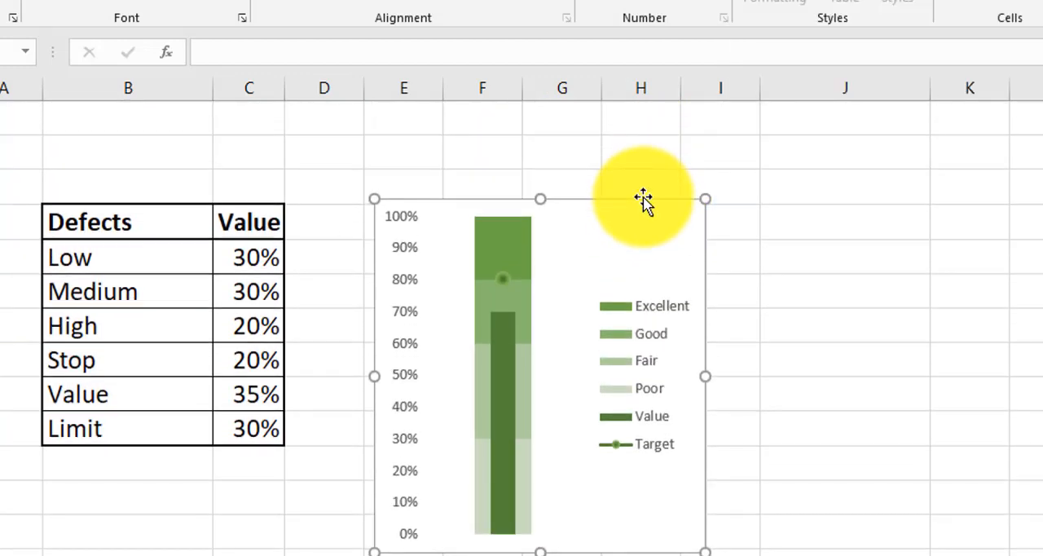
drag(640, 209, 647, 187)
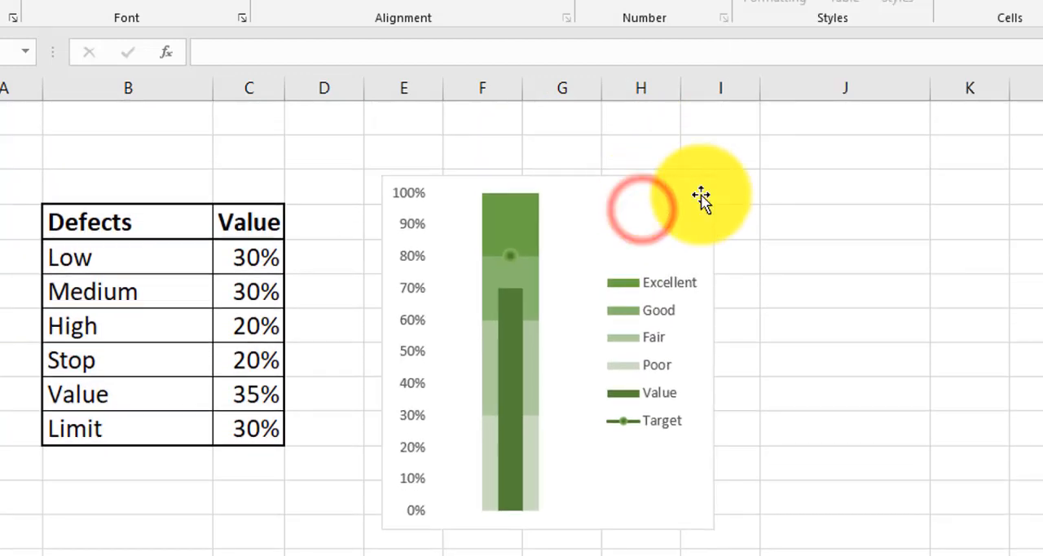
Recolor the copied bullet chart with the monochromatic orange palette that runs from light to dark
click(737, 221)
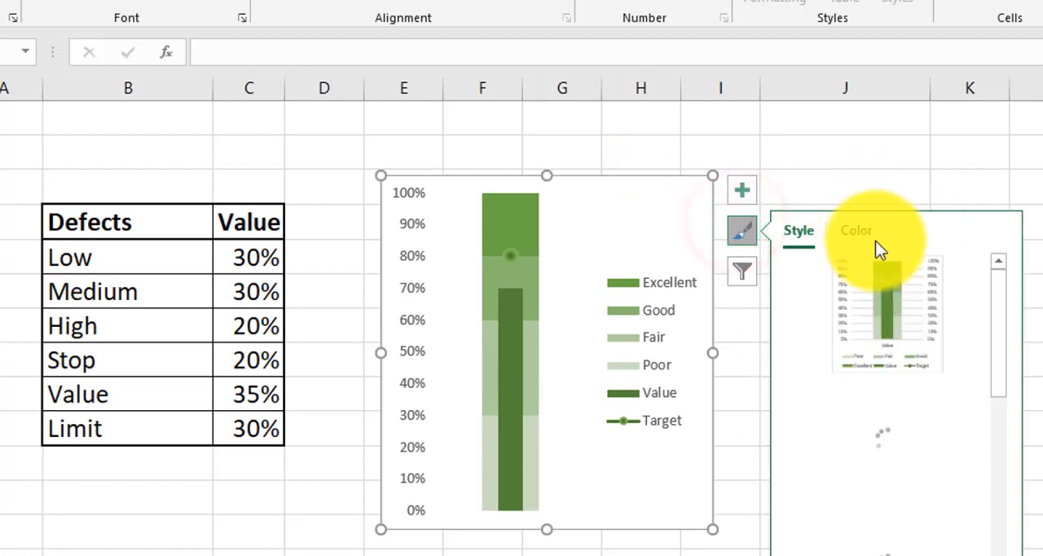
click(864, 232)
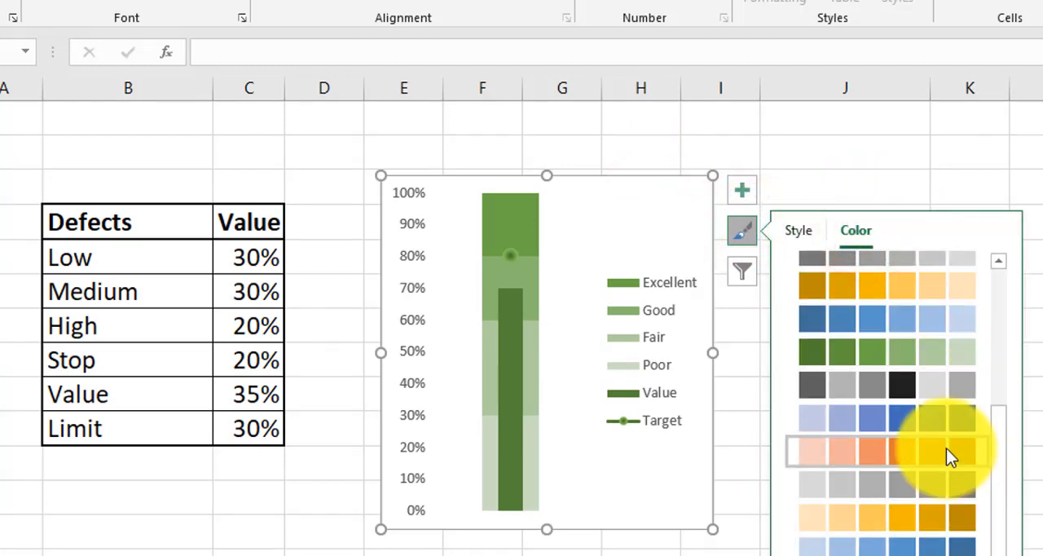
click(946, 448)
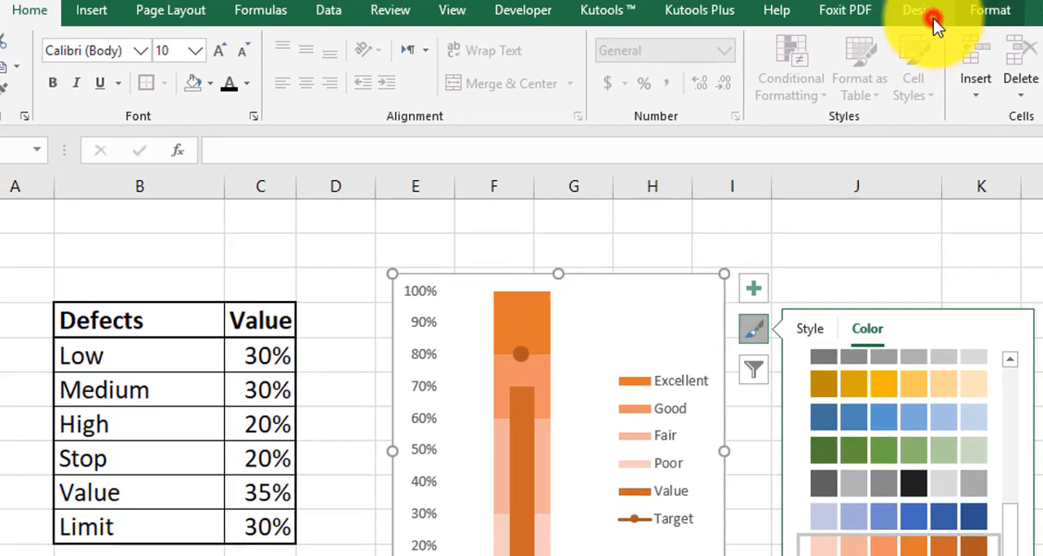
Change the copied chart's data source to the whole Defects table, from its header row through the Limit row
click(933, 16)
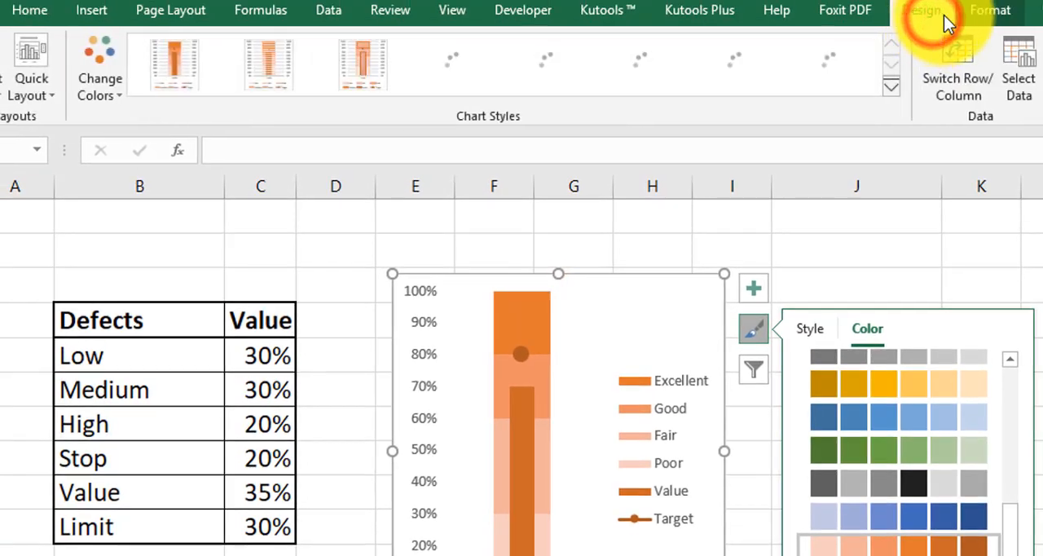
click(1024, 91)
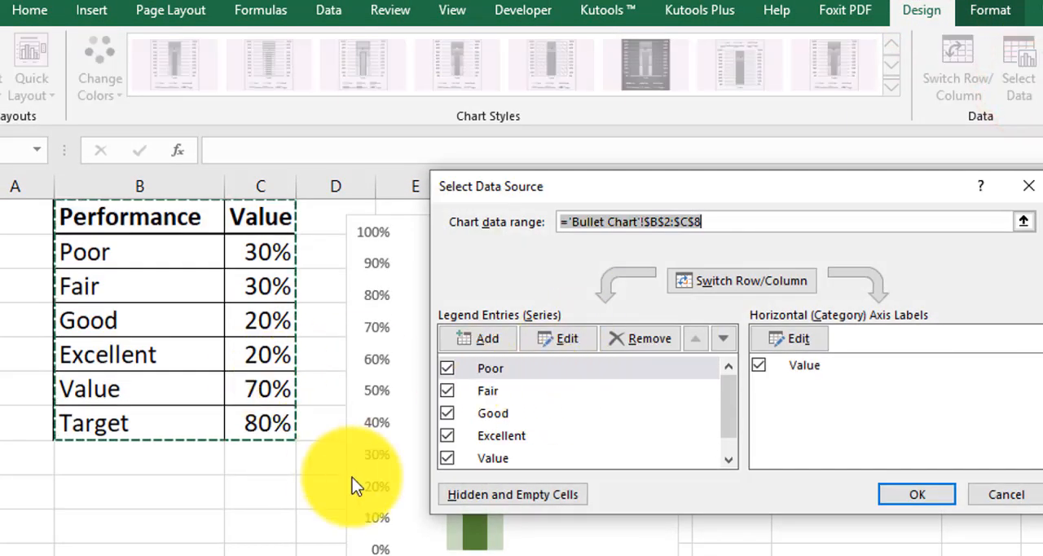
scroll(361, 459, down, 2)
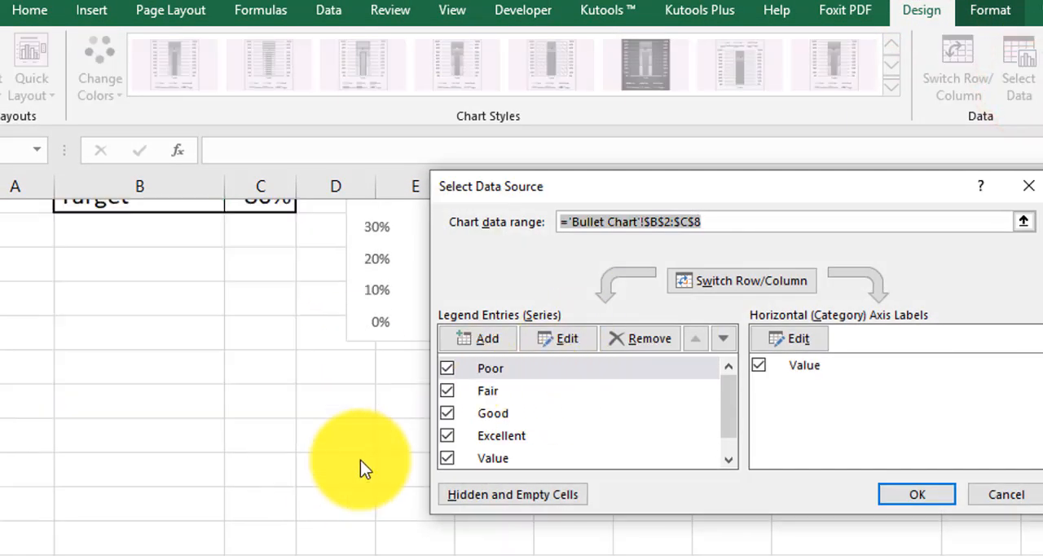
scroll(360, 460, up, 3)
drag(117, 288, 291, 484)
click(915, 493)
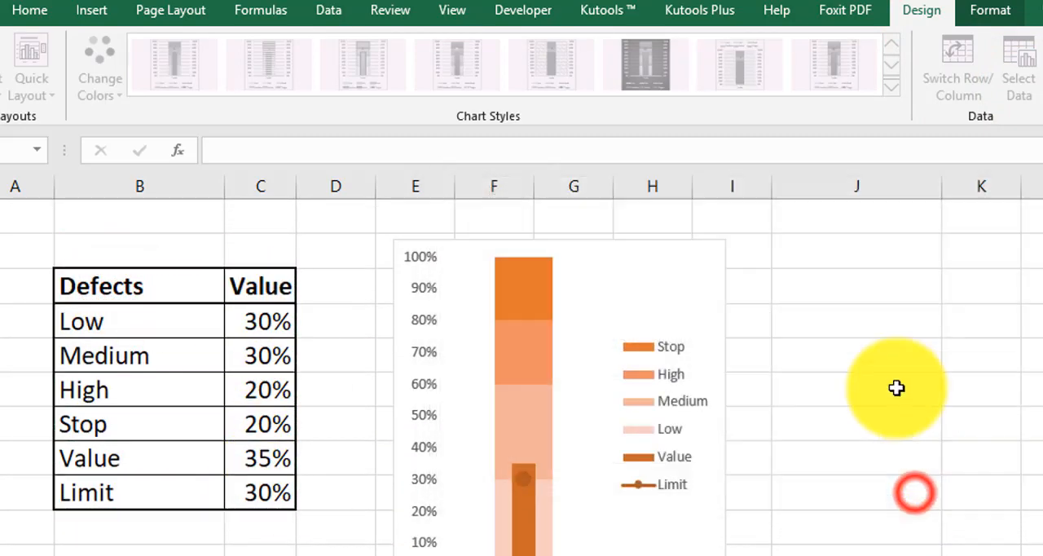
Try the dark-to-light monochromatic orange palette on the Defects chart and return to the light-to-dark one
click(695, 276)
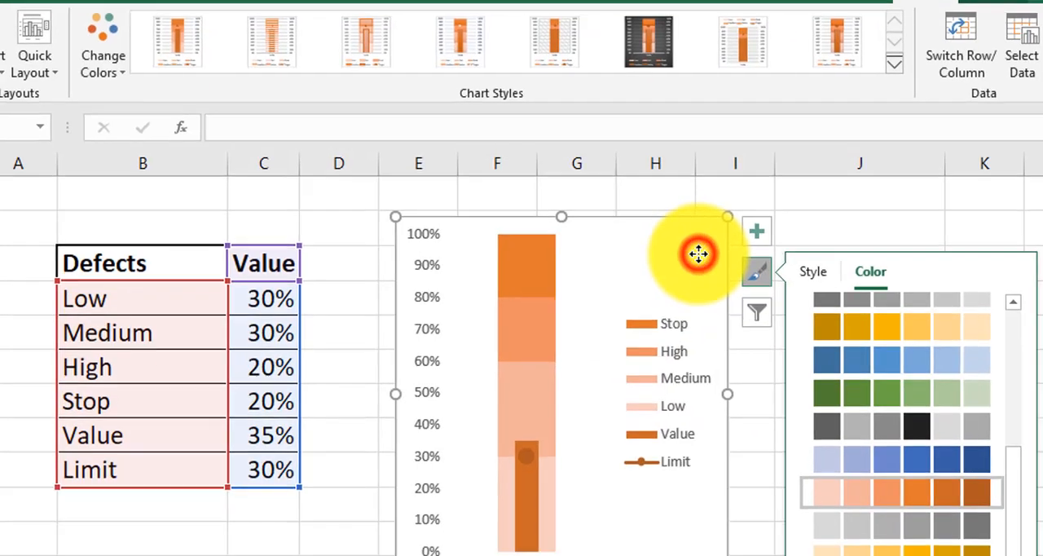
click(757, 271)
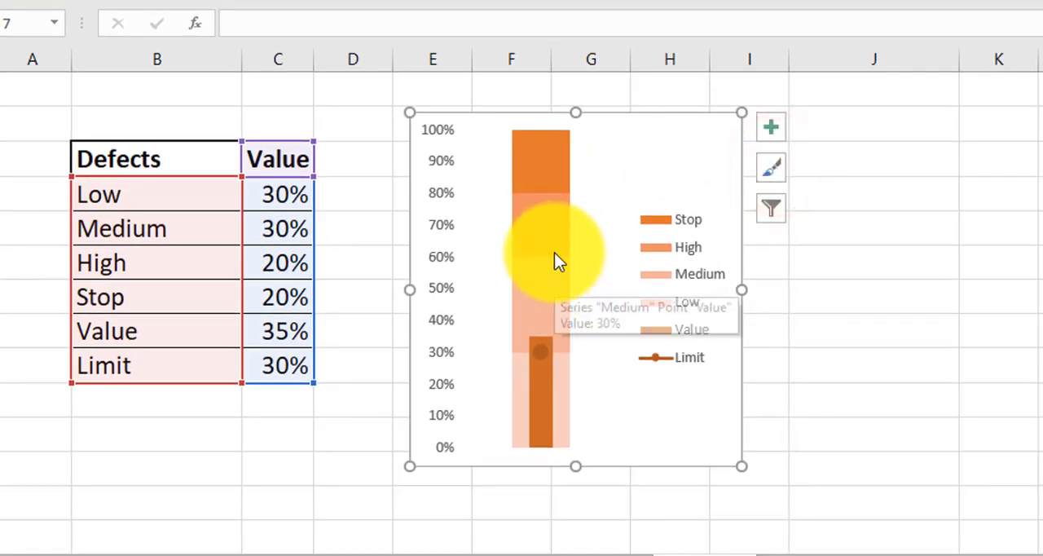
click(771, 162)
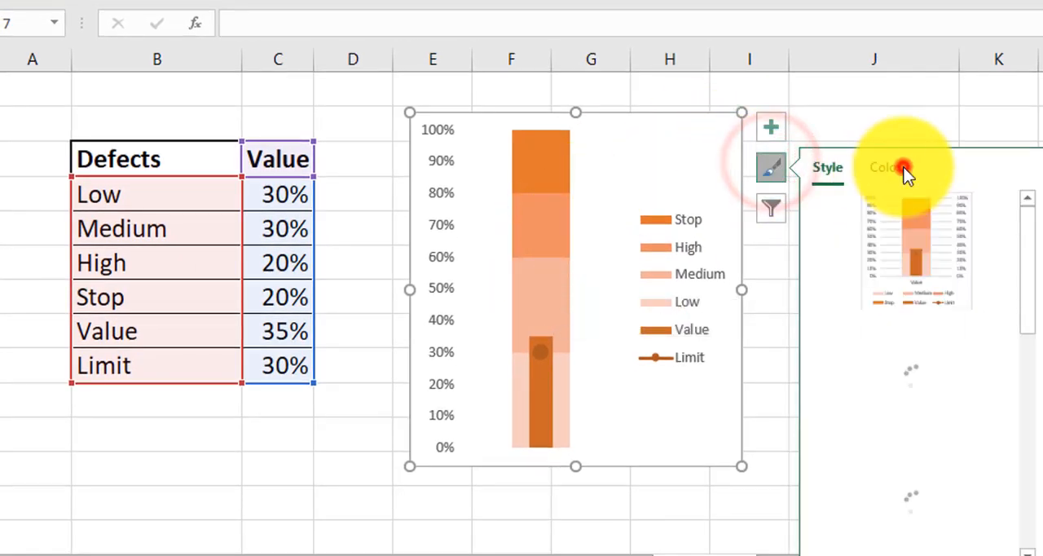
click(897, 167)
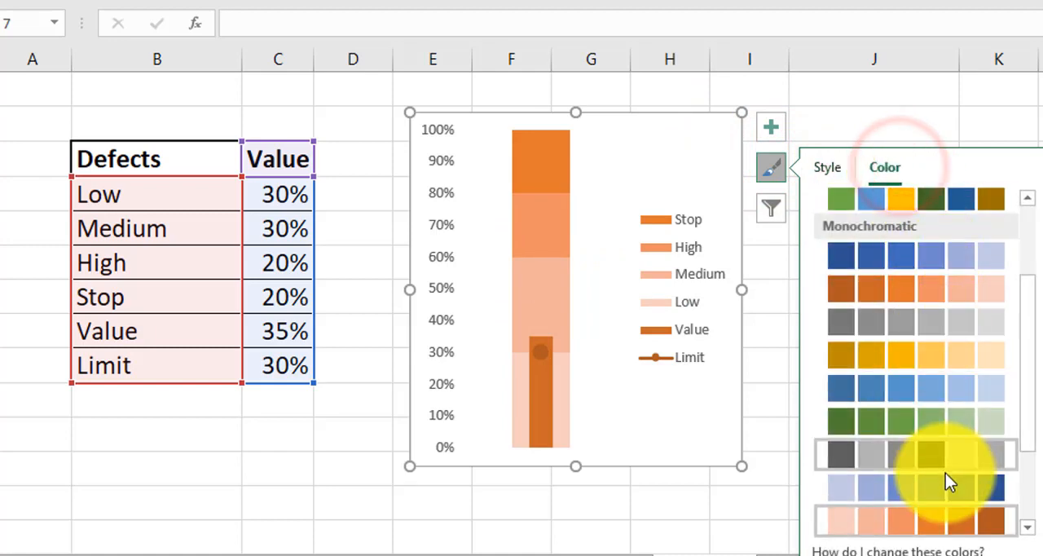
scroll(955, 293, down, 1)
click(955, 293)
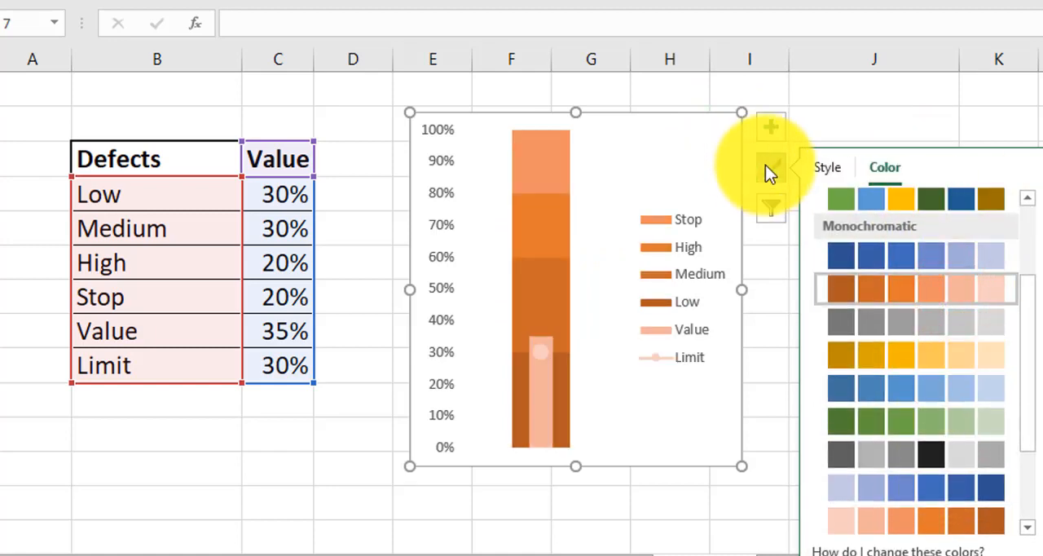
click(766, 166)
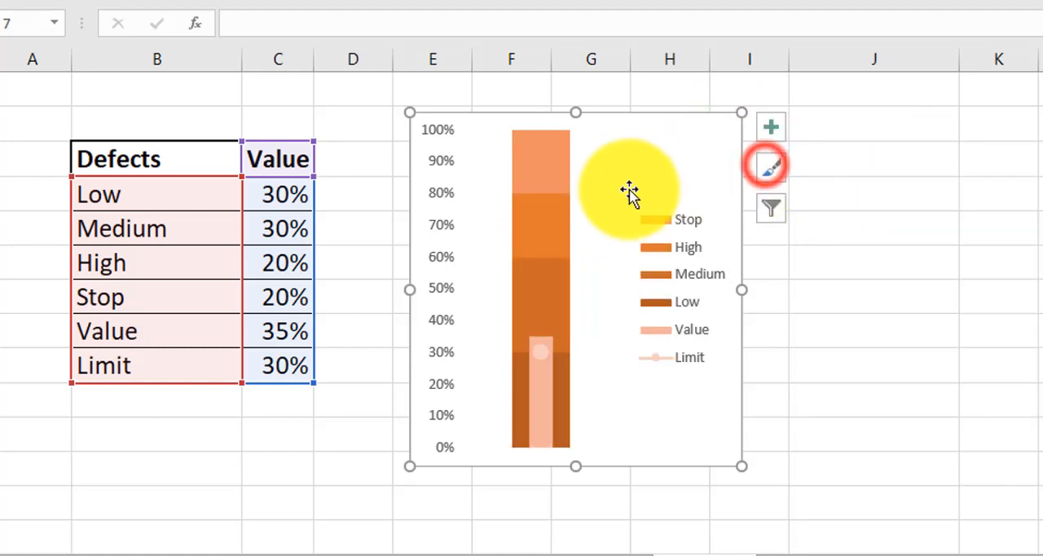
click(770, 168)
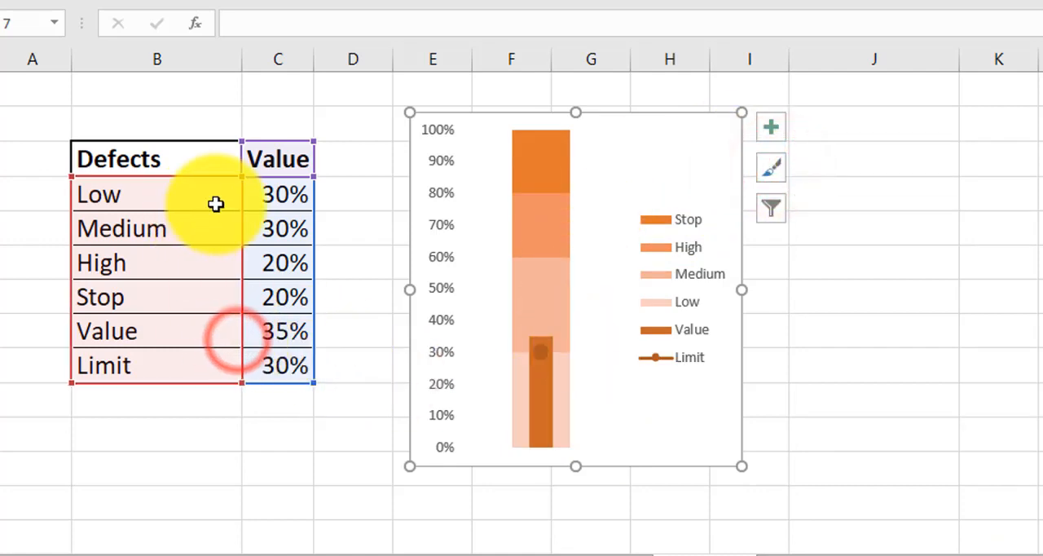
Examine how each Defects row, from Low through Limit, corresponds to the bands, bar and marker in the orange chart
click(251, 203)
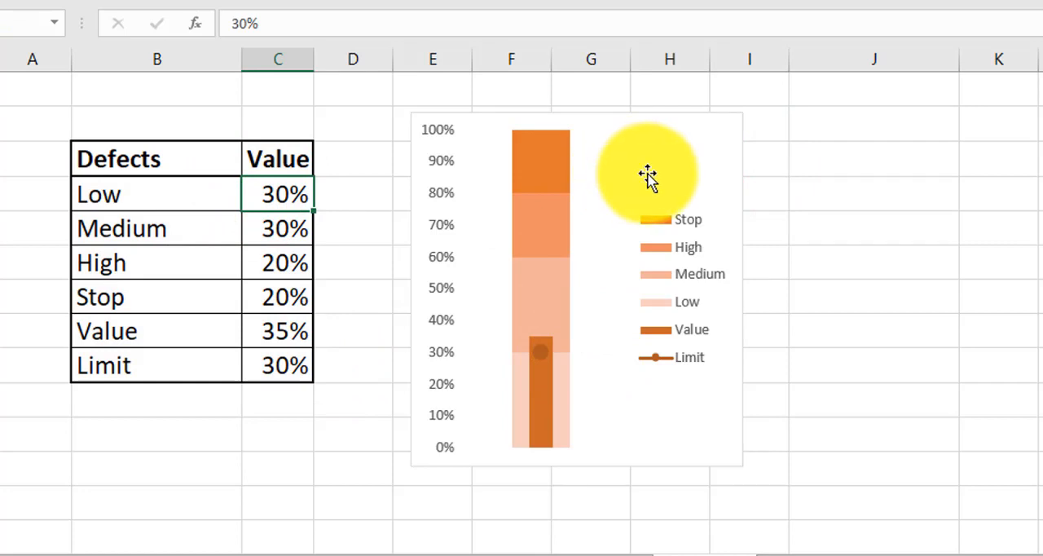
click(263, 197)
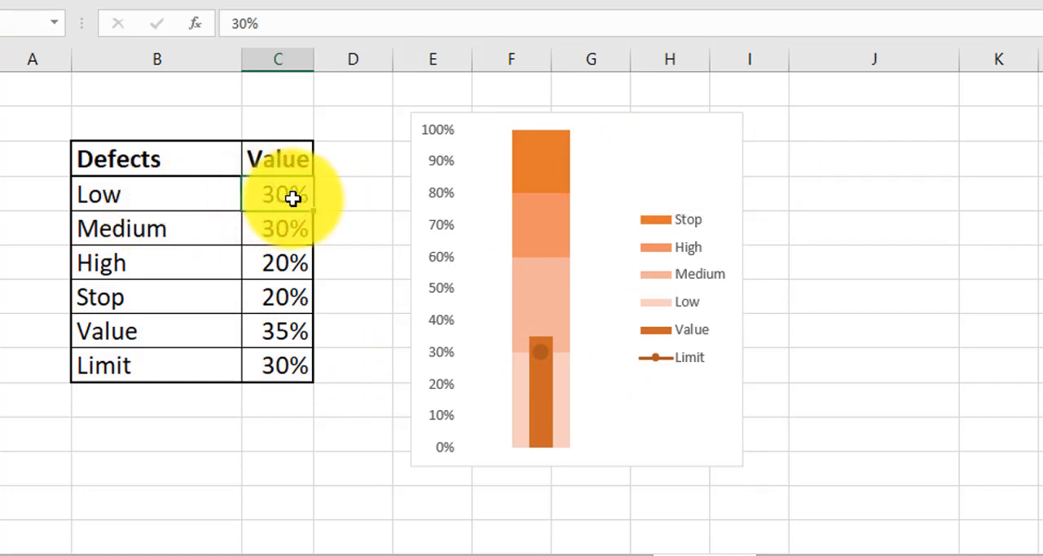
click(128, 200)
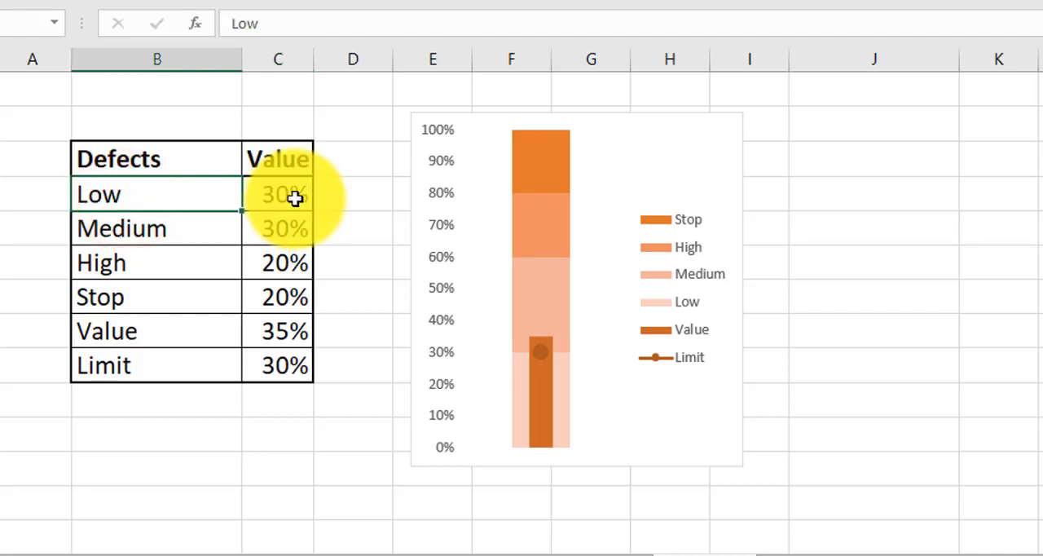
click(287, 233)
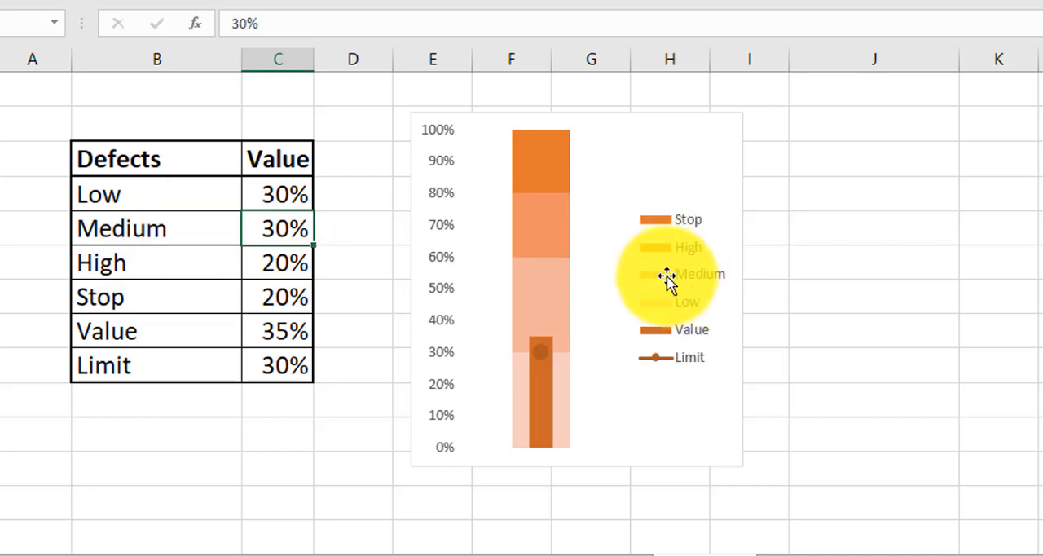
mouse_move(542, 283)
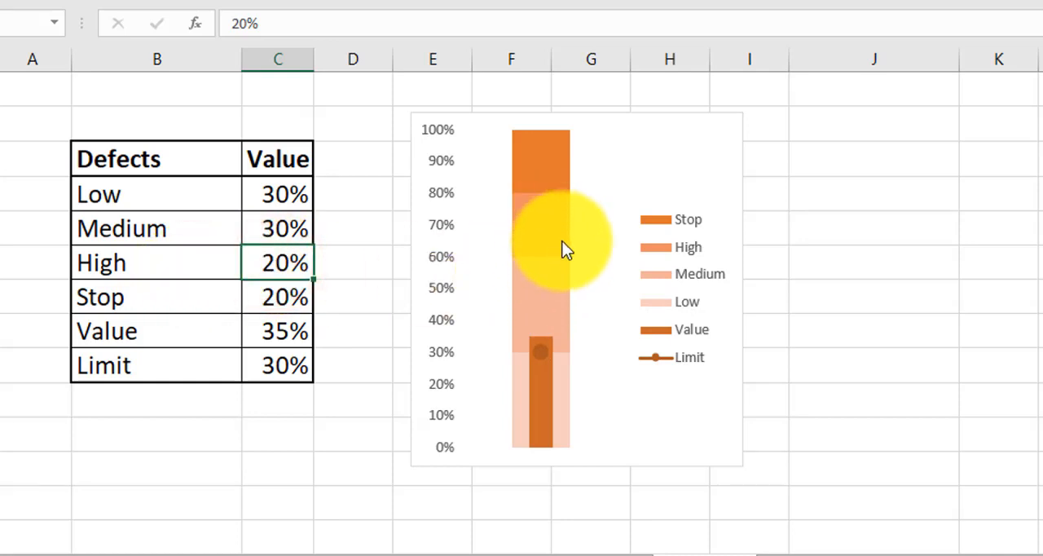
click(278, 302)
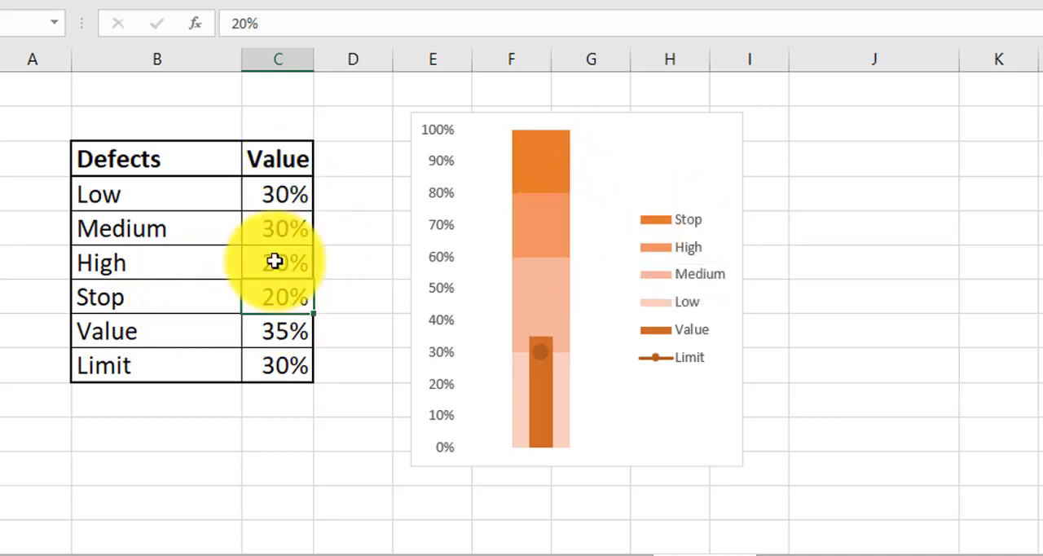
click(277, 330)
click(295, 370)
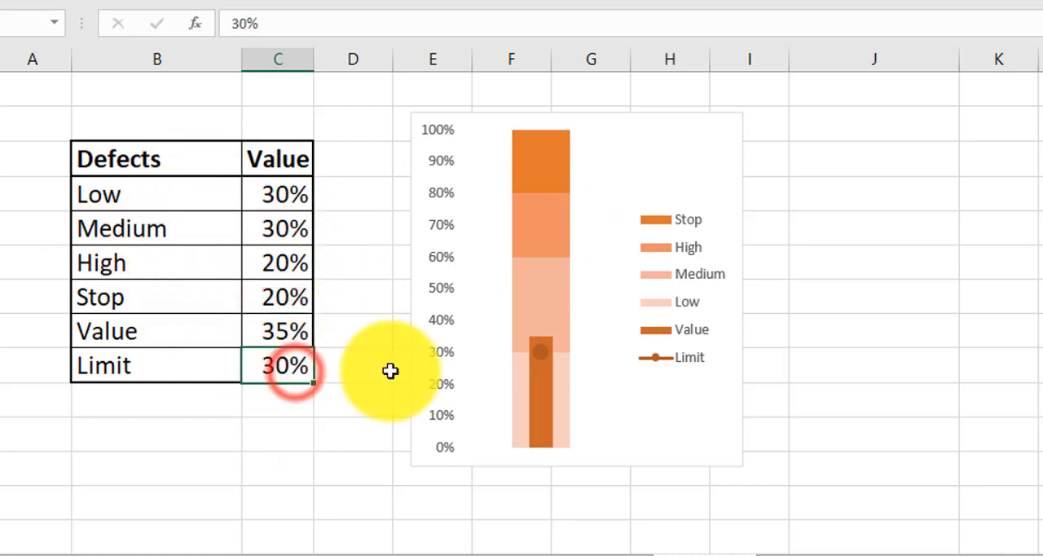
mouse_move(540, 352)
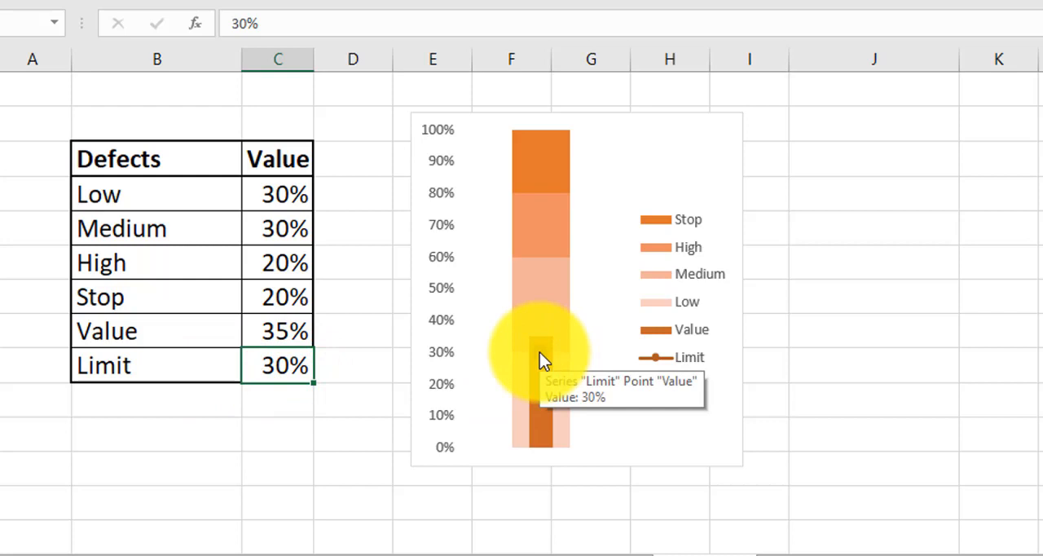
click(285, 363)
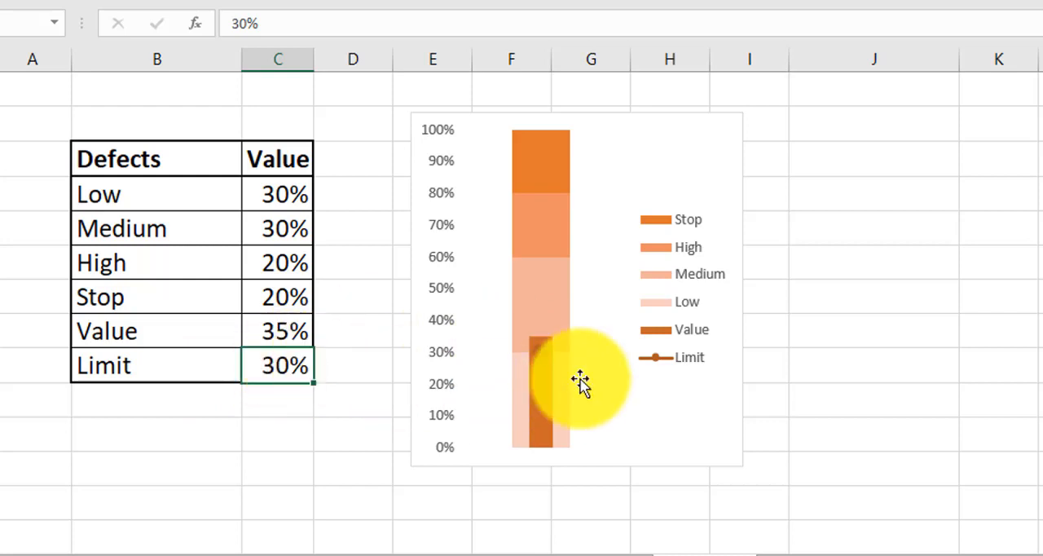
click(543, 351)
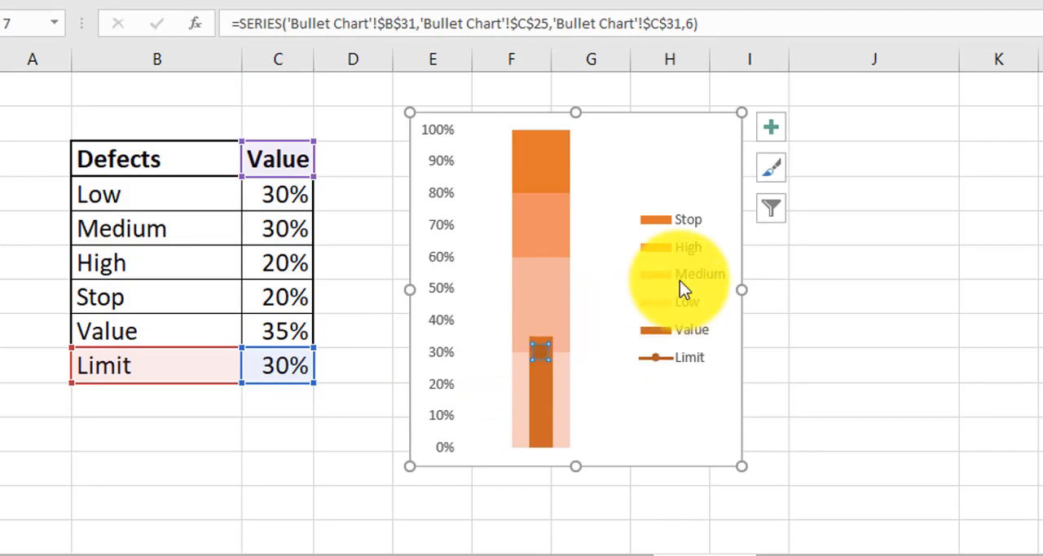
Test the Defects chart by setting the Value row's percentage to 20%, 30% and back to 35%
click(283, 330)
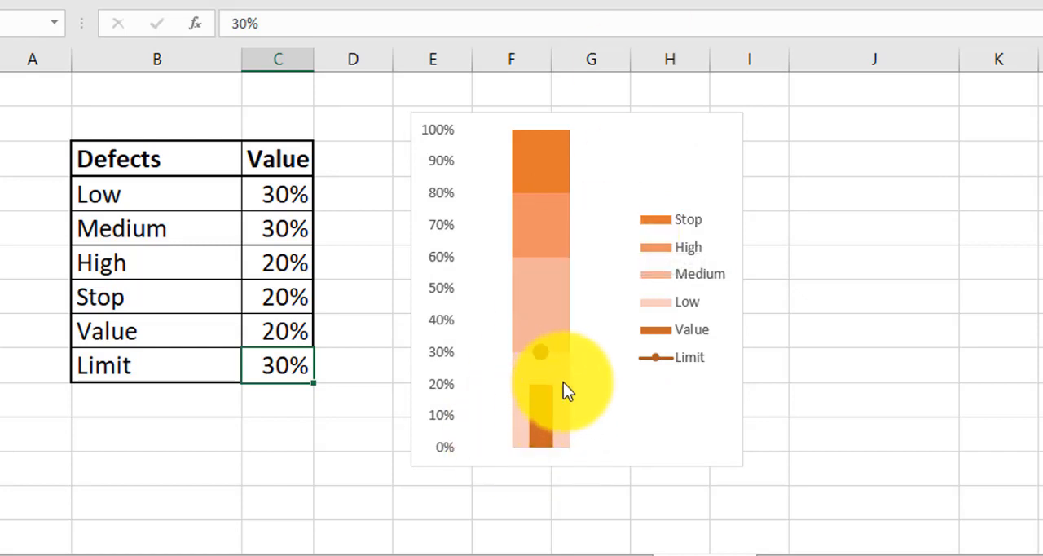
mouse_move(563, 382)
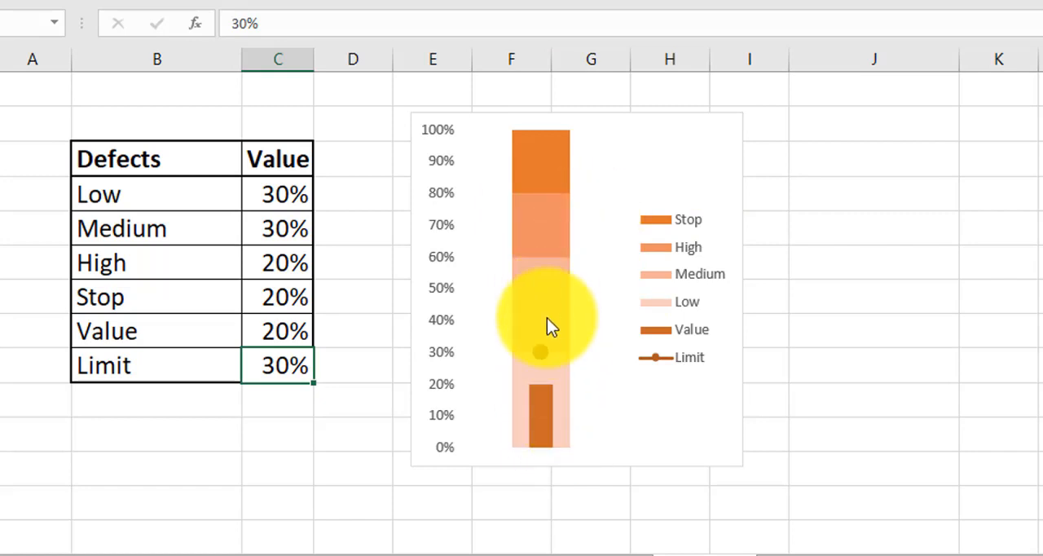
click(293, 336)
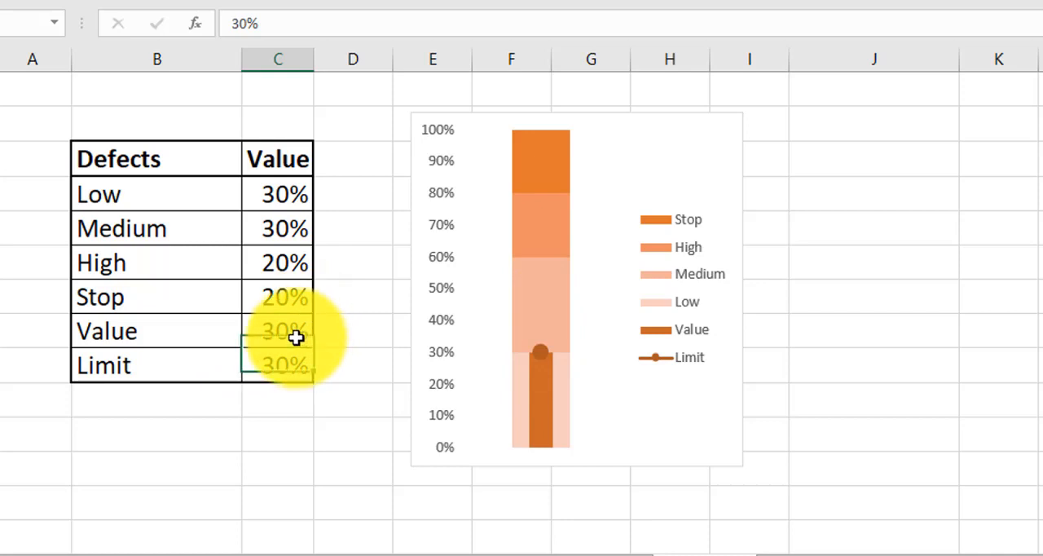
text(35%)
key(Return)
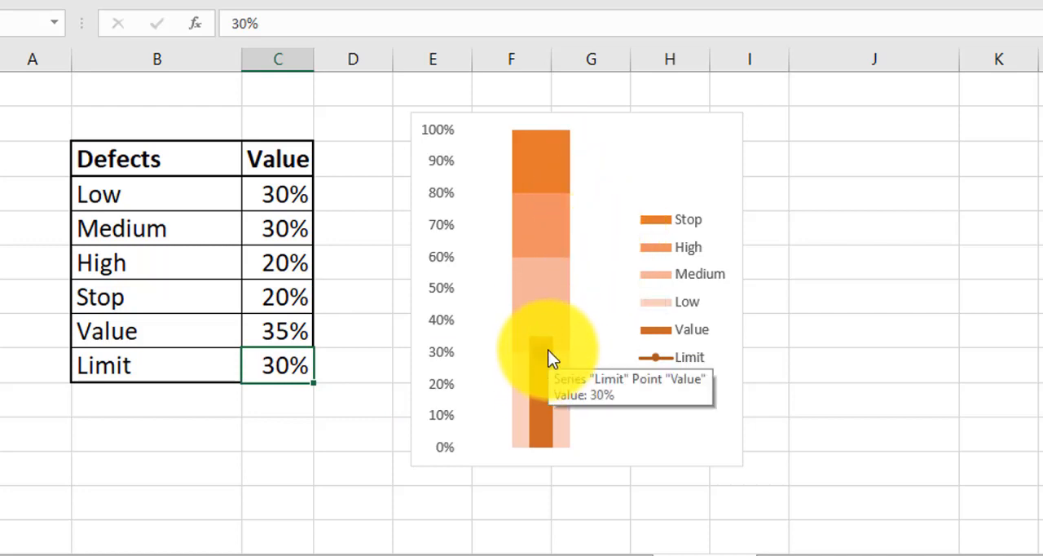
Set the Defects table's Value percentage to 30% and compare its chart with the Performance chart
click(291, 328)
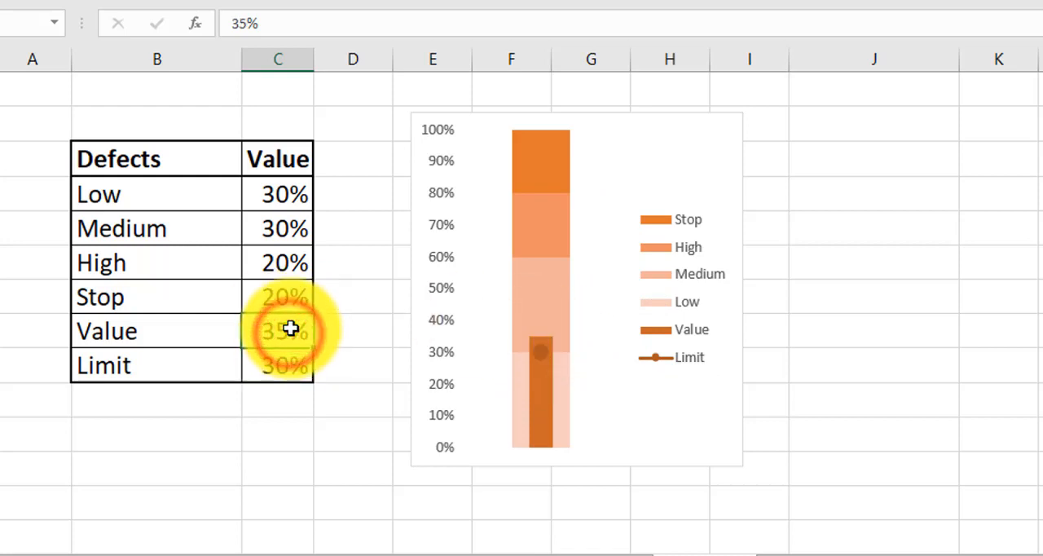
text(30)
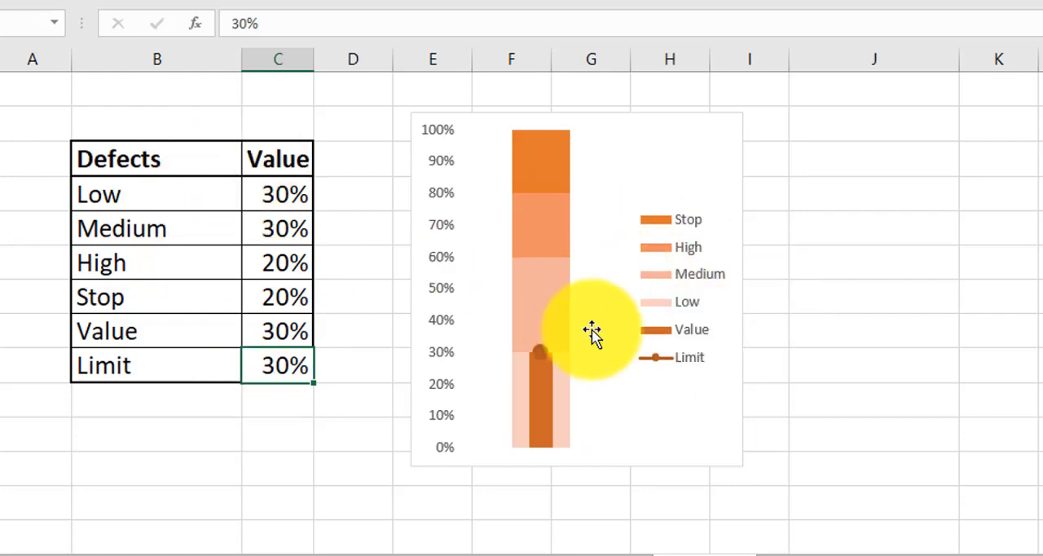
scroll(596, 333, up, 7)
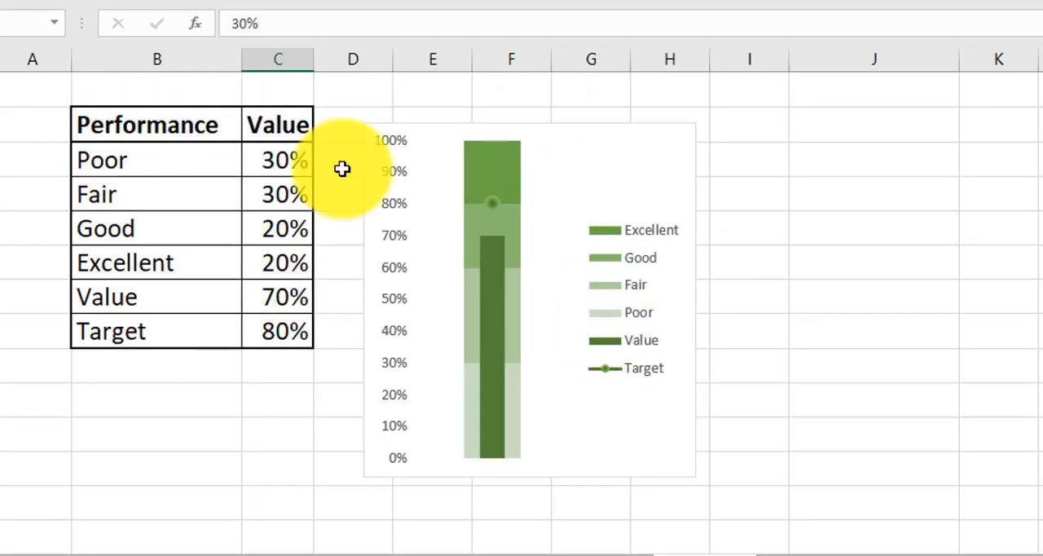
scroll(541, 227, down, 7)
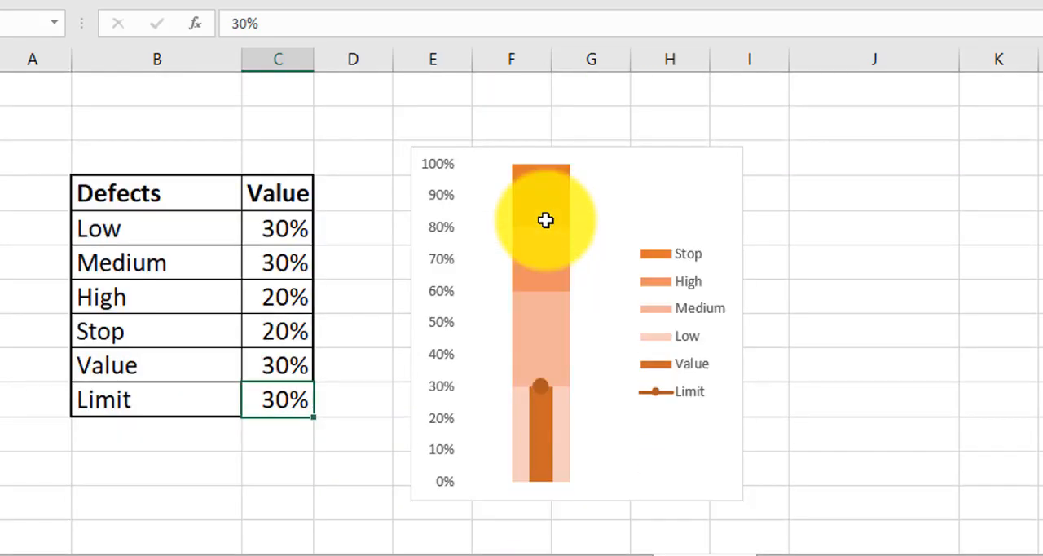